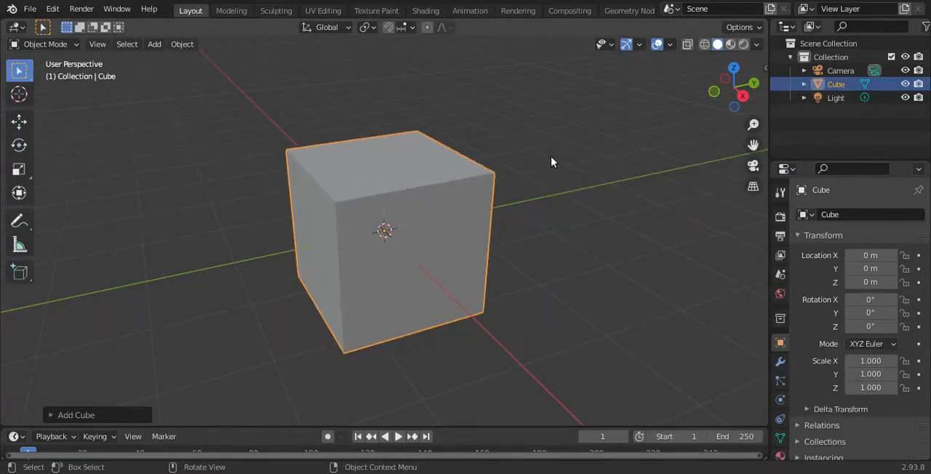
middle_drag(403, 195, 434, 203)
scroll(434, 203, up, 6)
scroll(436, 207, down, 6)
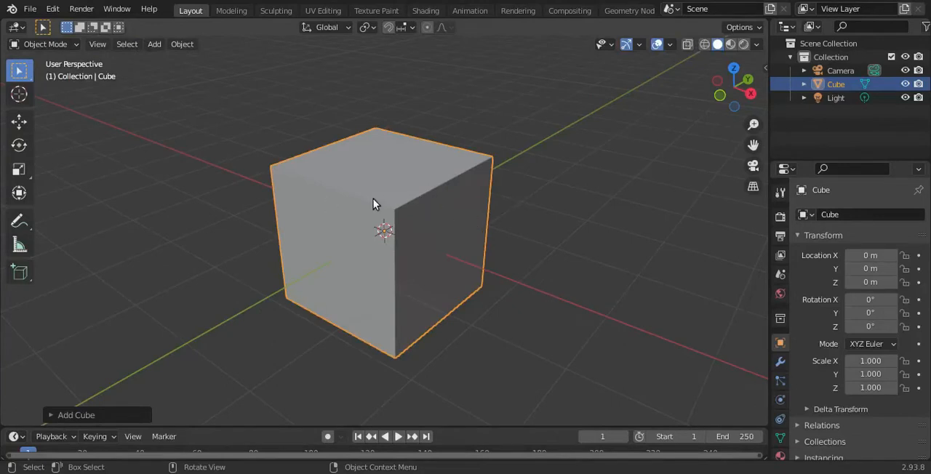
key(Tab)
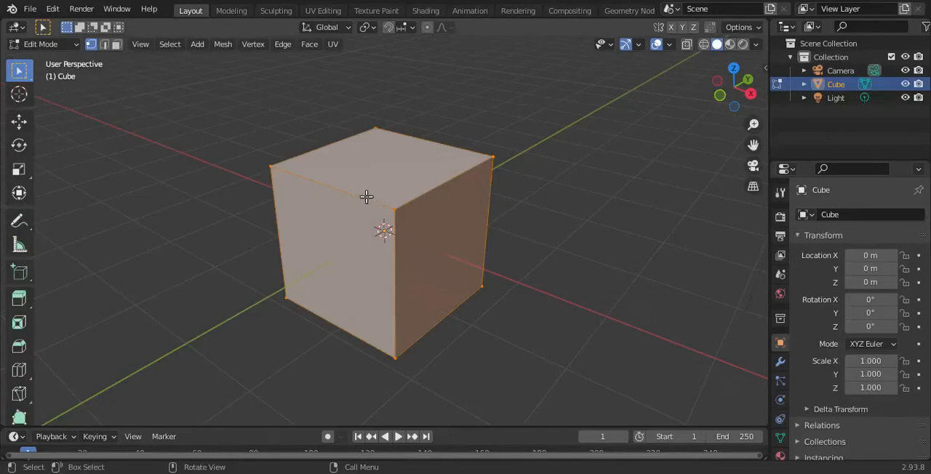
key(Tab)
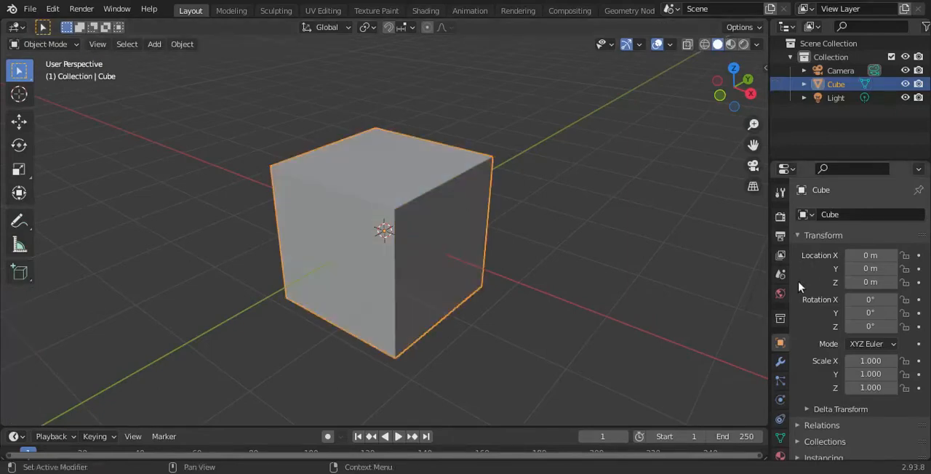
- Add a Subdivision Surface modifier to the cube with viewport and render levels both set to 5
click(779, 361)
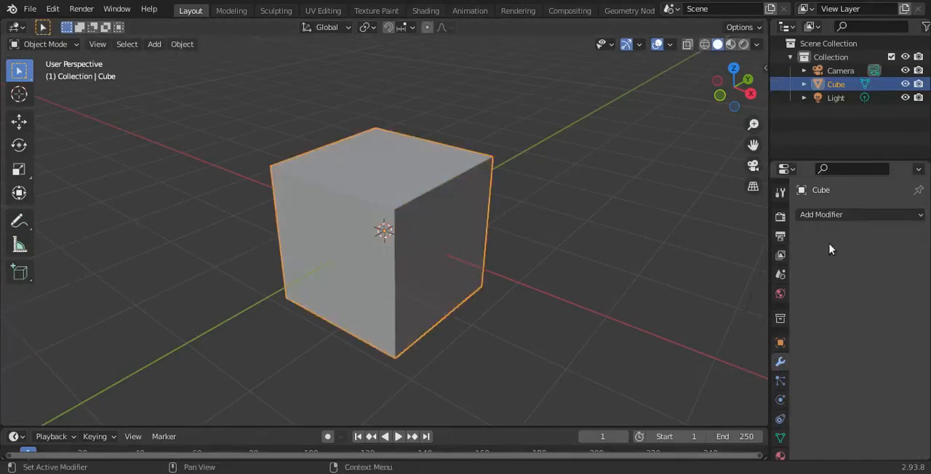
click(822, 216)
scroll(676, 429, down, 1)
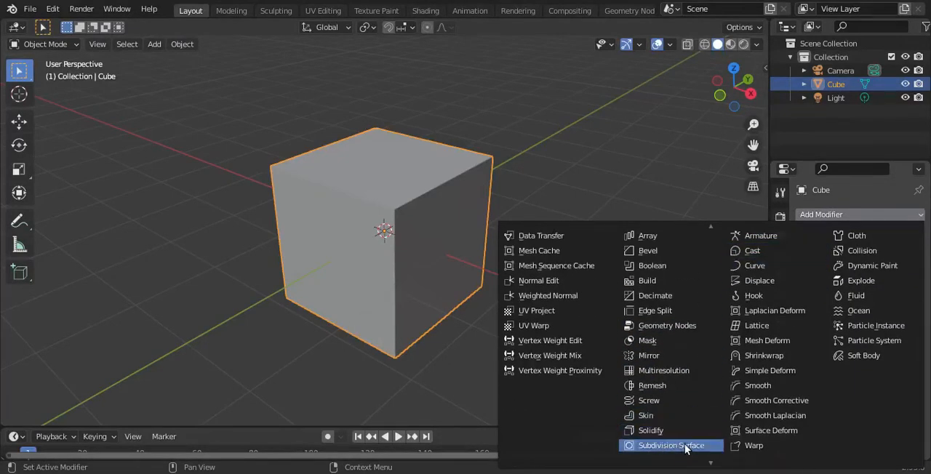
click(679, 446)
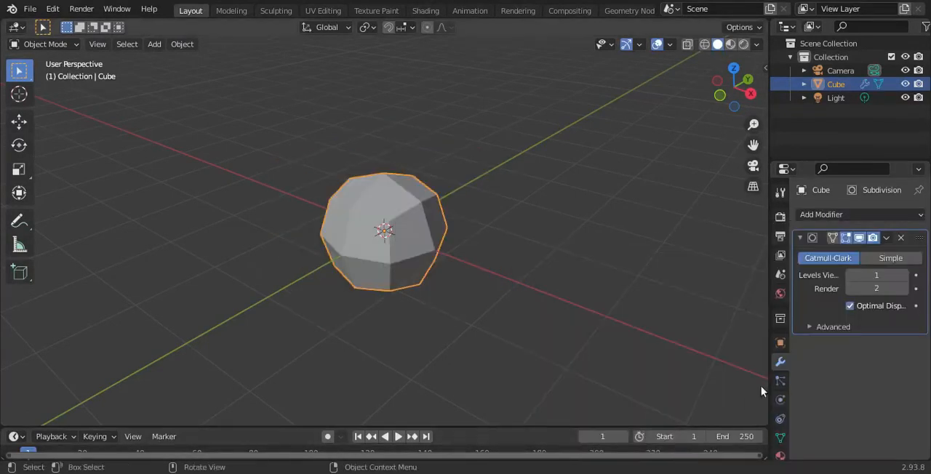
click(904, 275)
click(905, 275)
click(905, 275)
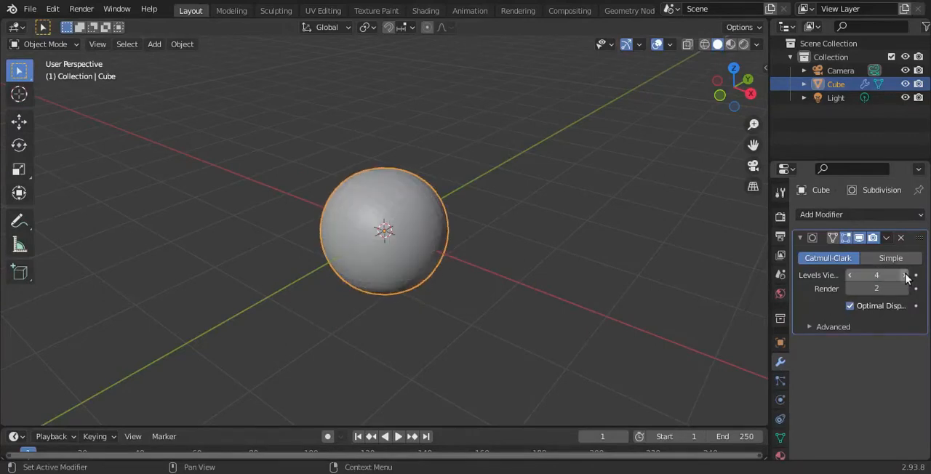
click(905, 275)
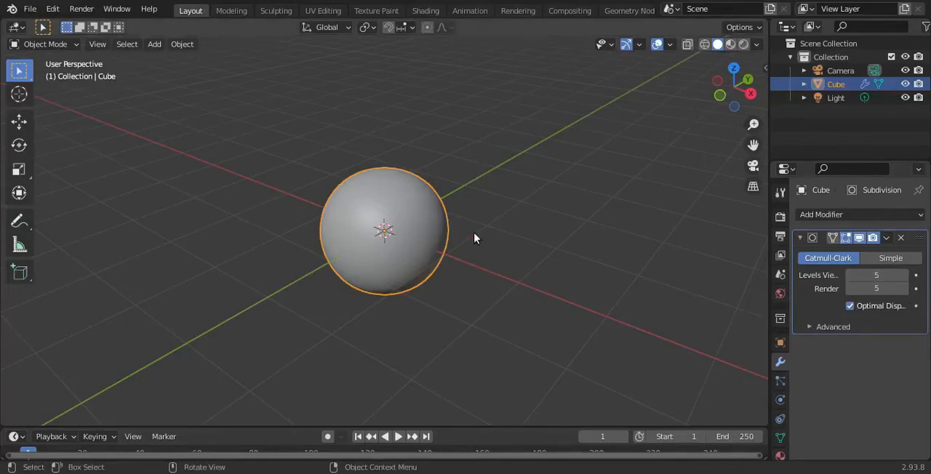
- In Edit Mode with face selection, inset the cube's top face with 0 m thickness, and then clear the selection
key(Tab)
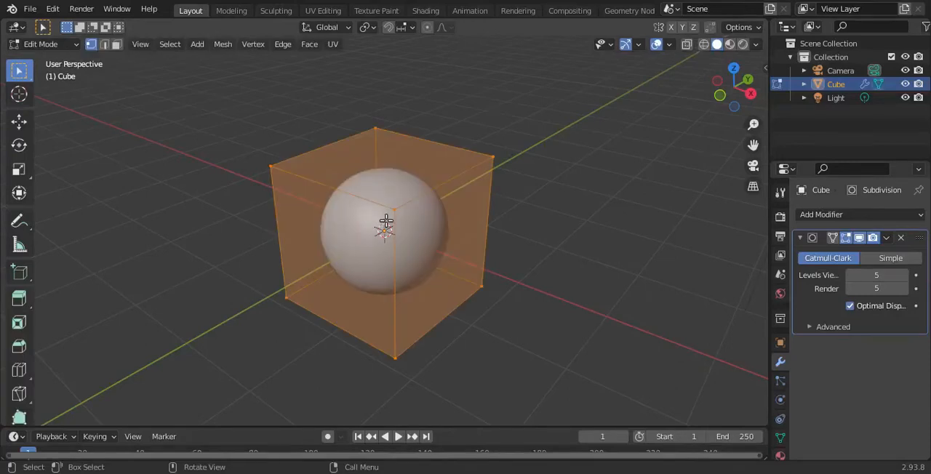
scroll(386, 221, up, 2)
key(alt+a)
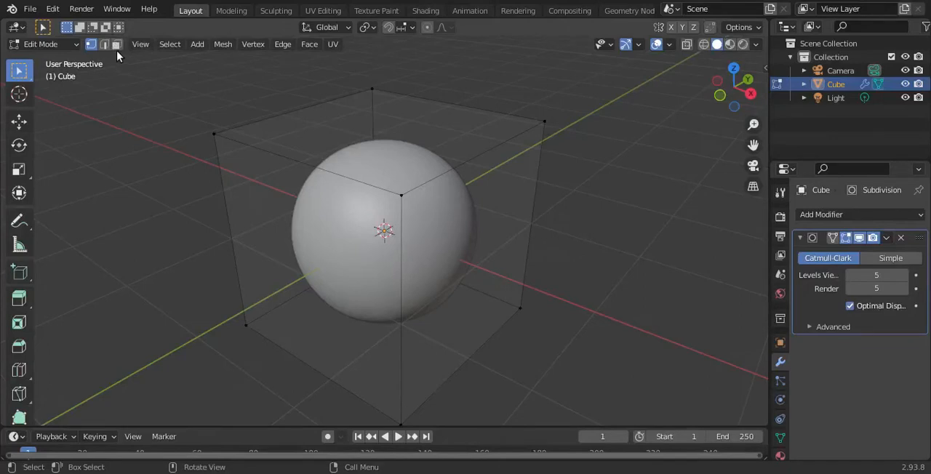
click(403, 145)
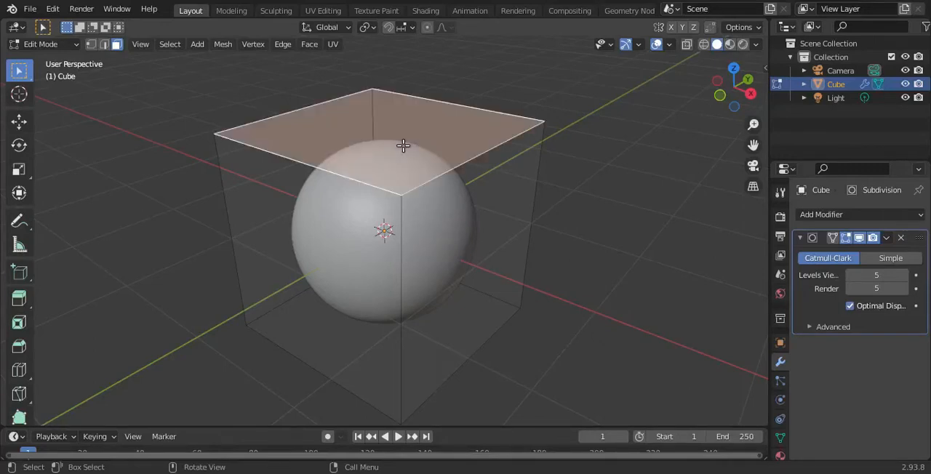
key(i)
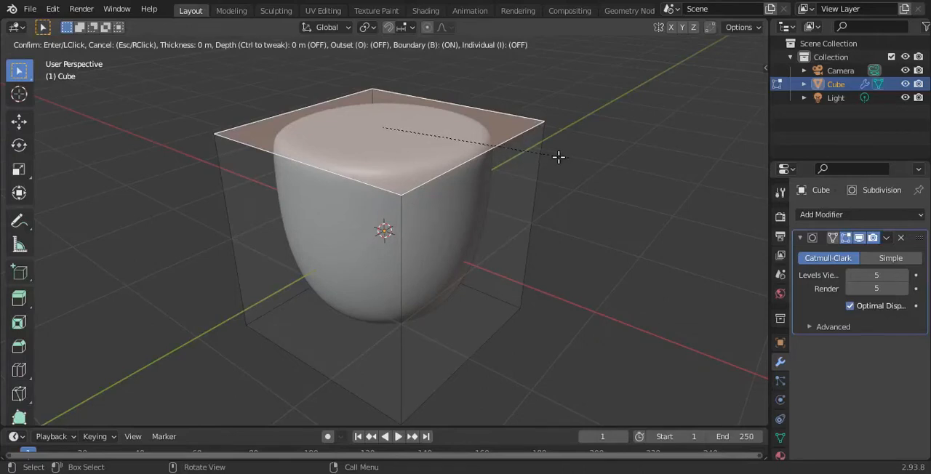
click(522, 128)
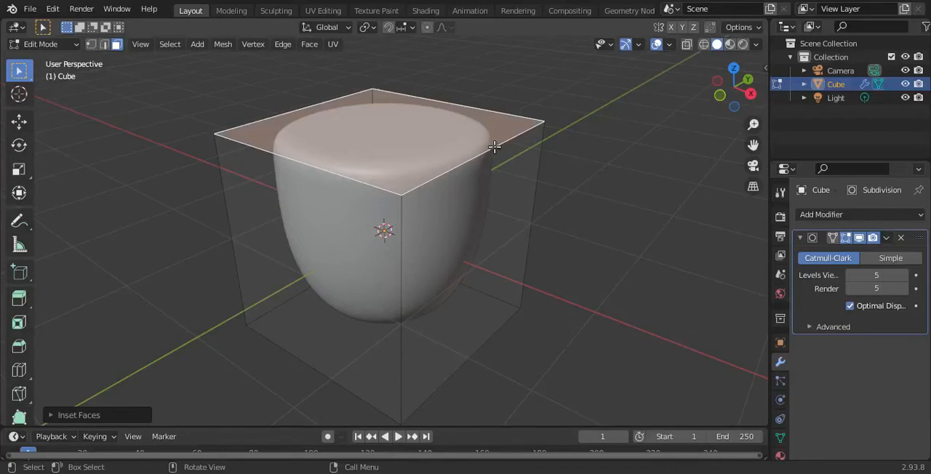
click(625, 190)
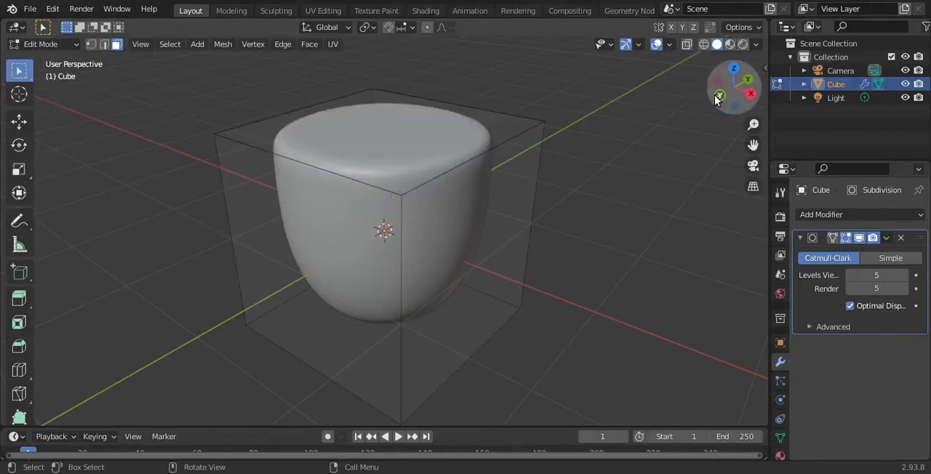
- Inset the cube's bottom face with 0 m thickness
drag(721, 102, 680, 147)
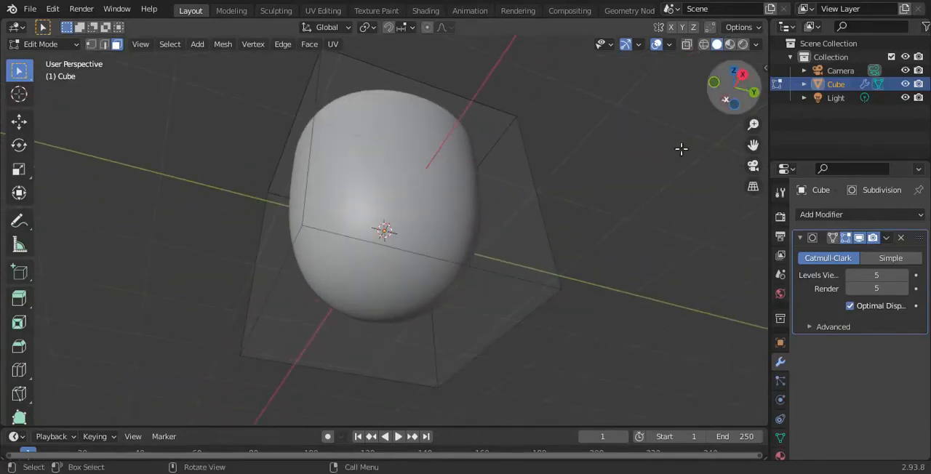
click(332, 293)
key(i)
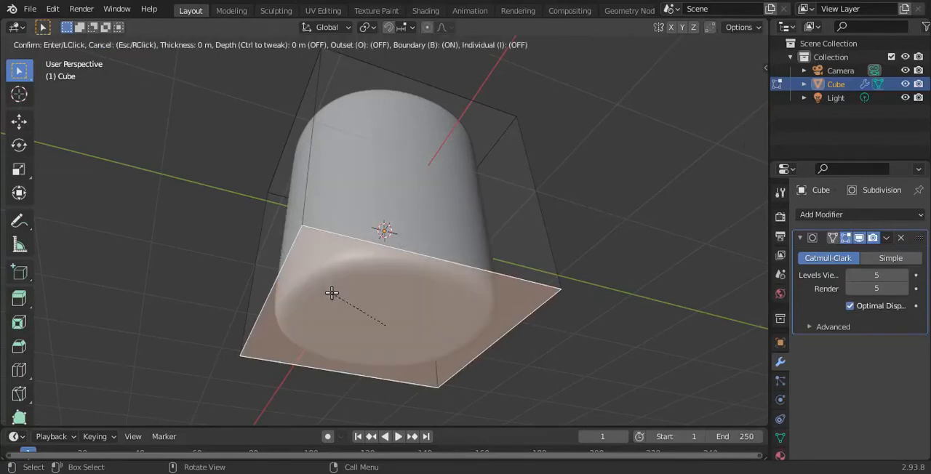
click(332, 291)
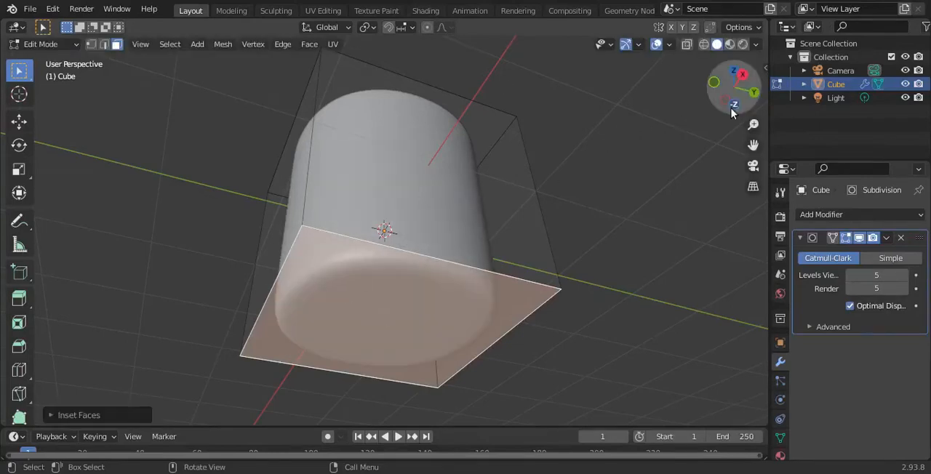
- Inset the cube's top face by about 0.115 m to form the rim
drag(735, 77, 735, 218)
click(385, 154)
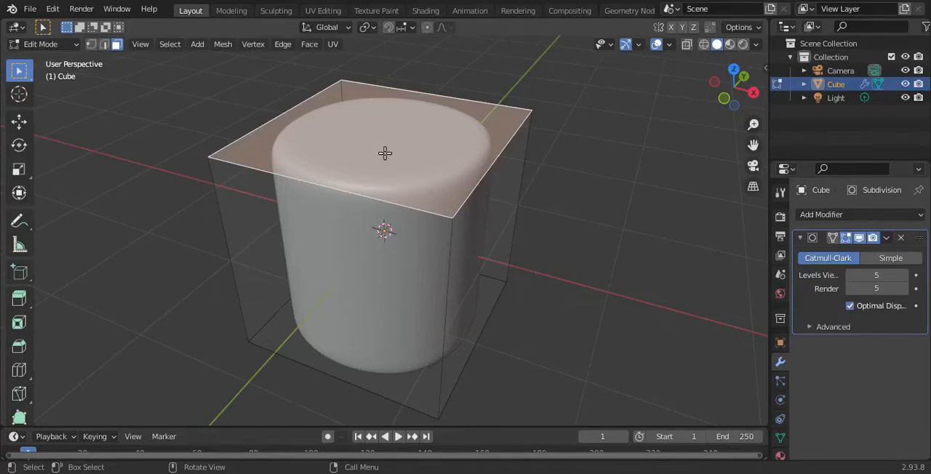
key(i)
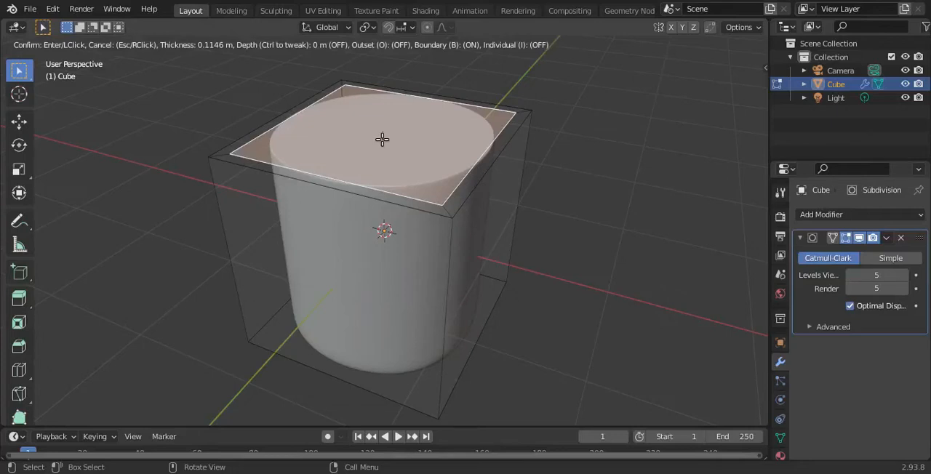
click(381, 139)
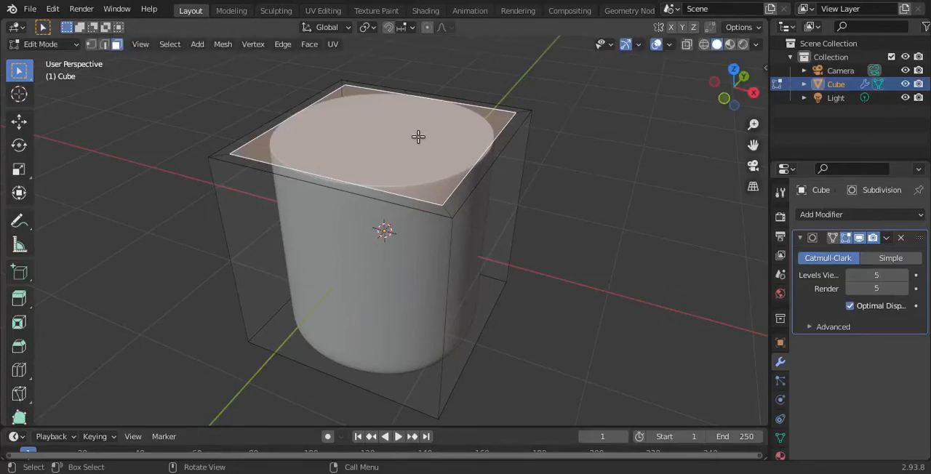
- Extrude the inset top face straight down to just above the base, using the right orthographic view, to hollow out the cup
key(e)
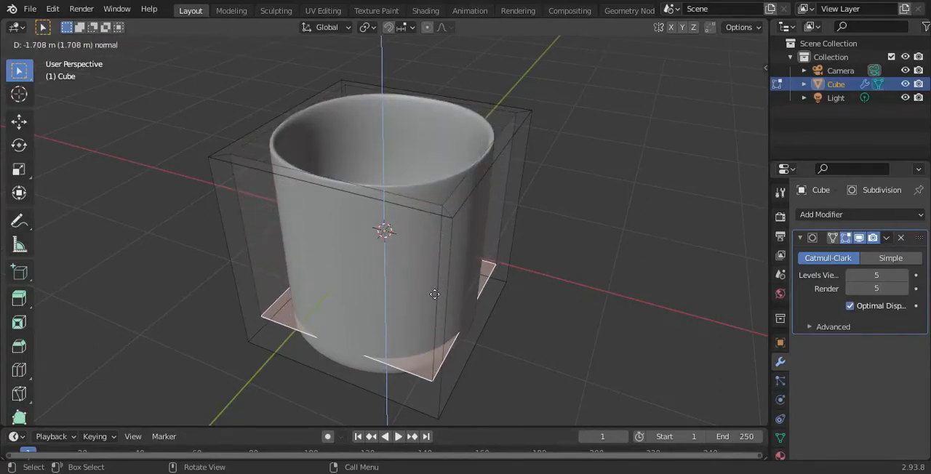
click(434, 294)
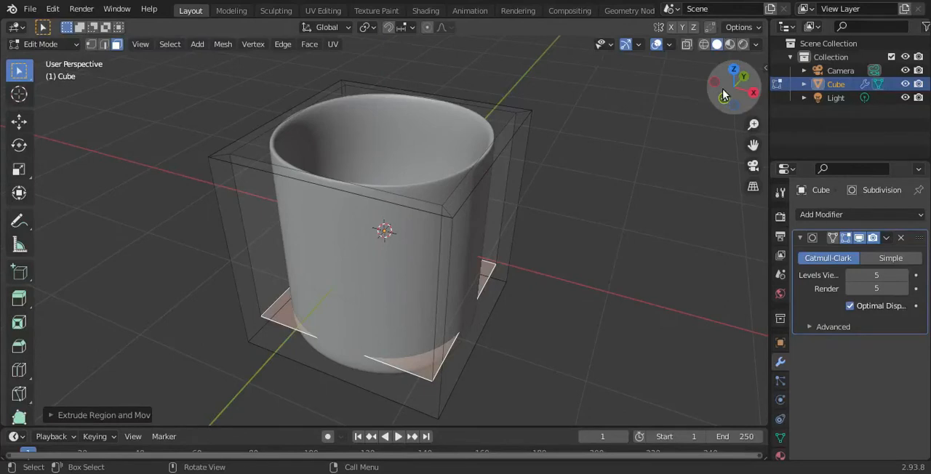
click(754, 94)
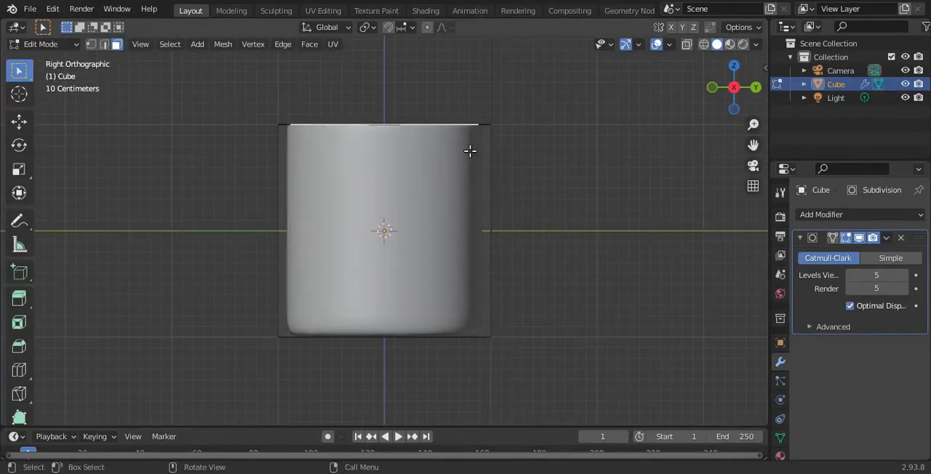
key(e)
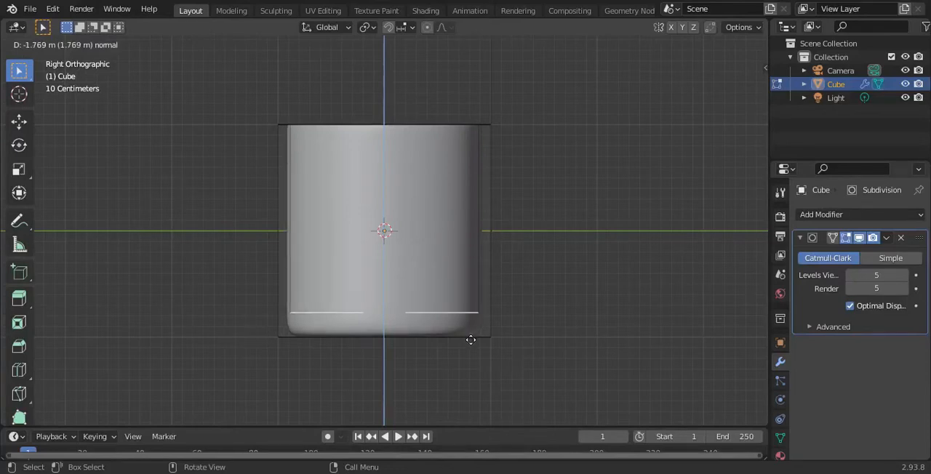
click(470, 349)
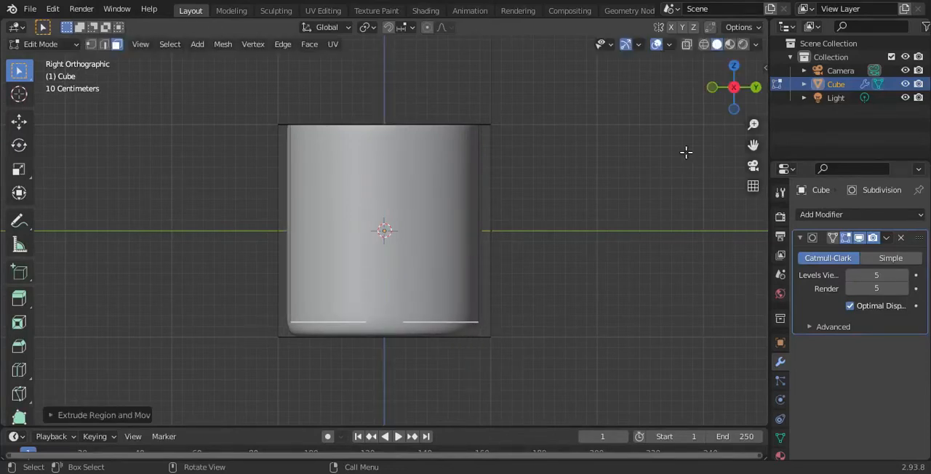
- Inset the cup's inner floor face with 0 m thickness
drag(735, 88, 730, 179)
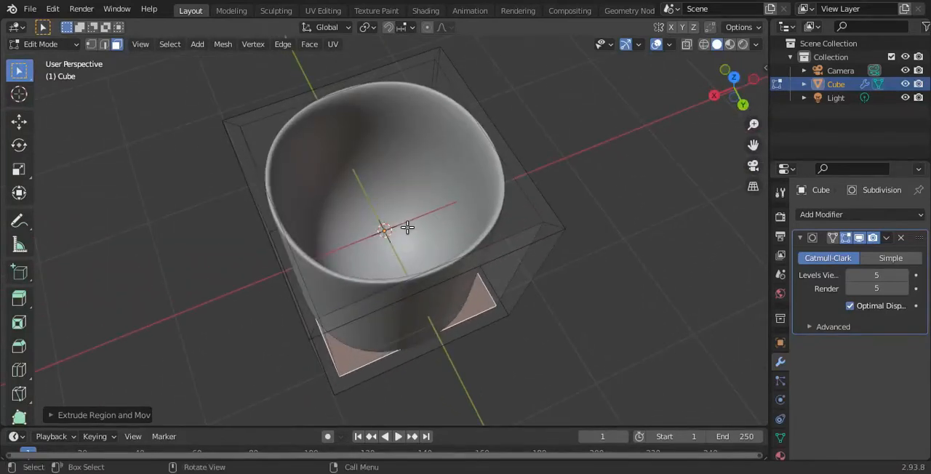
key(i)
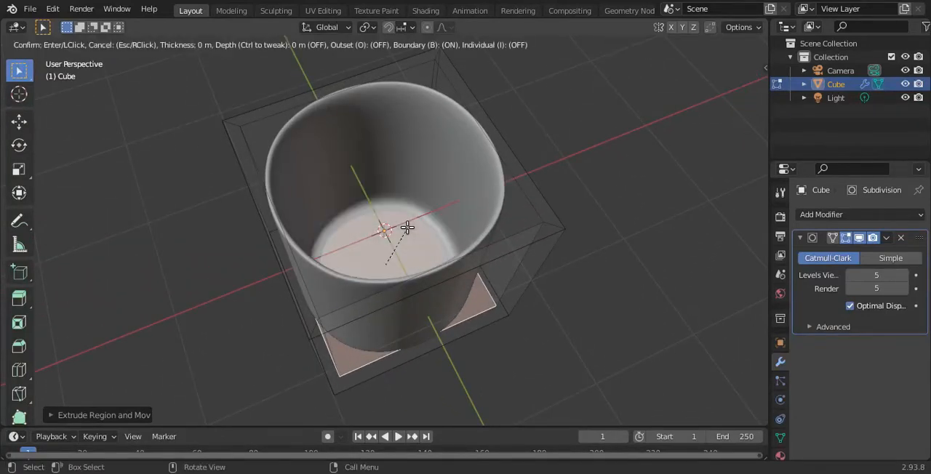
click(407, 228)
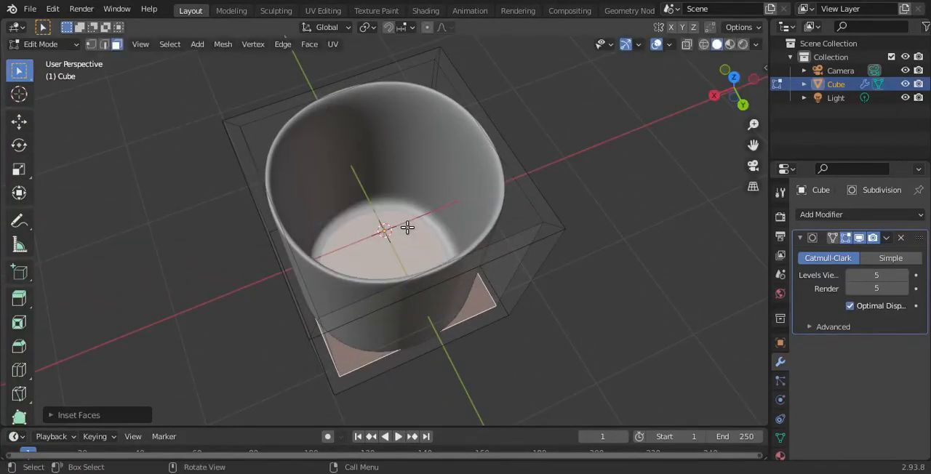
- Clear the face selection, return to Object Mode and deselect the cup
click(712, 96)
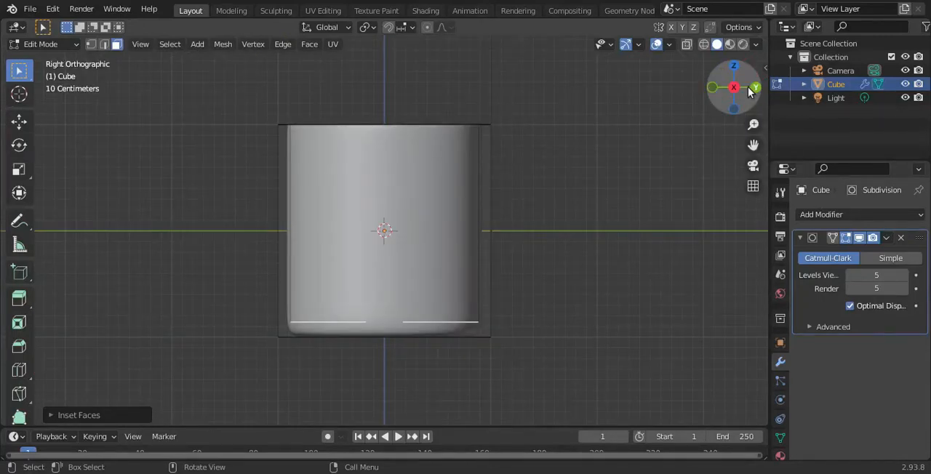
mouse_move(731, 91)
mouse_down()
mouse_move(640, 102)
mouse_move(738, 91)
mouse_up()
click(734, 90)
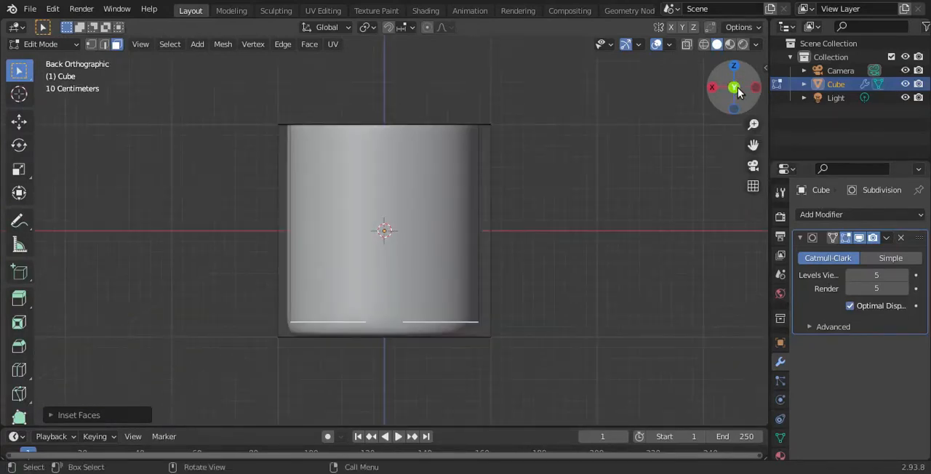
click(602, 171)
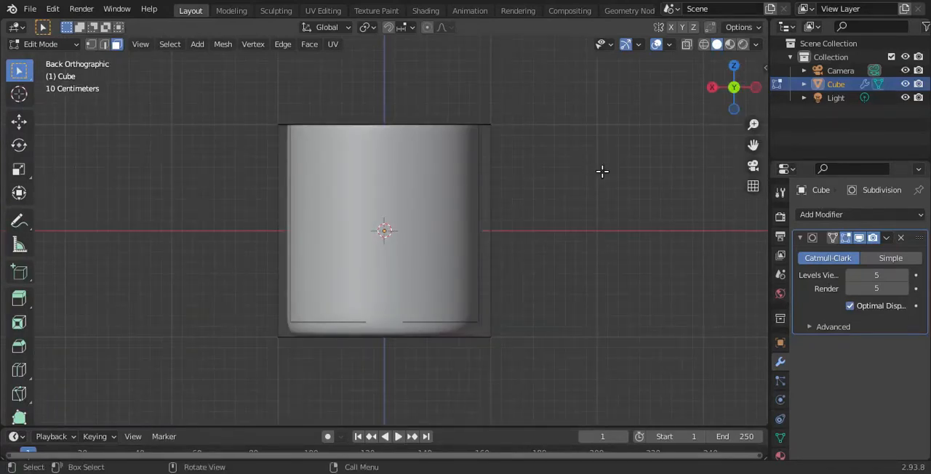
key(Tab)
drag(738, 95, 561, 195)
click(566, 219)
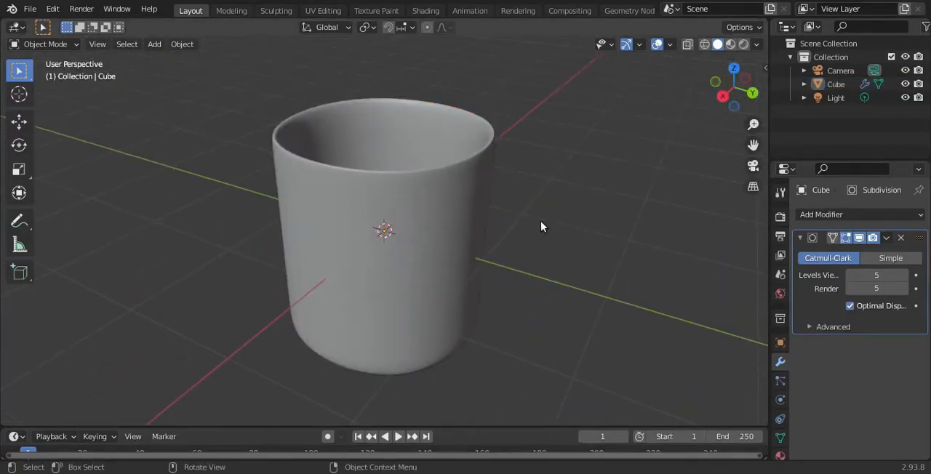
- Add a new cube mesh to the scene at the 3D cursor
key(shift+a)
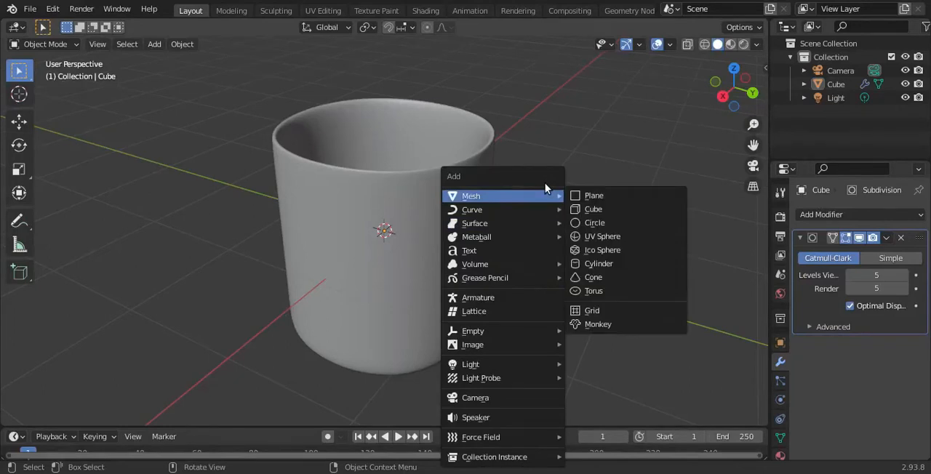
mouse_move(518, 210)
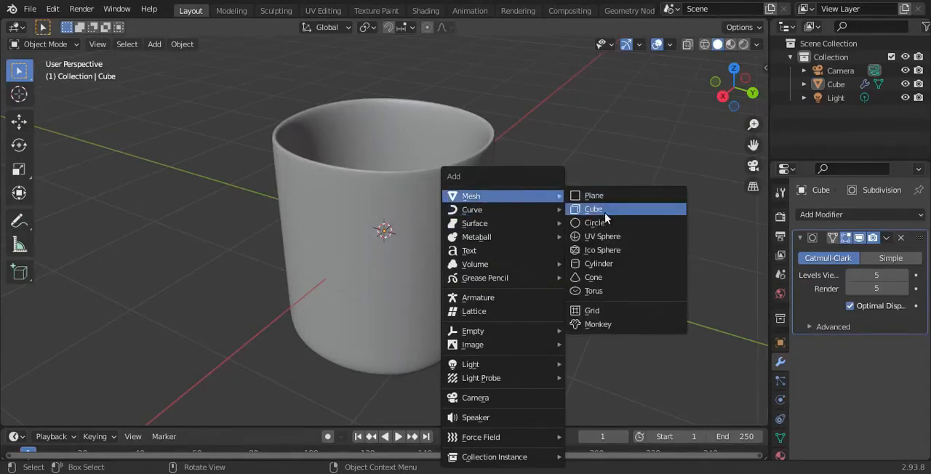
click(593, 210)
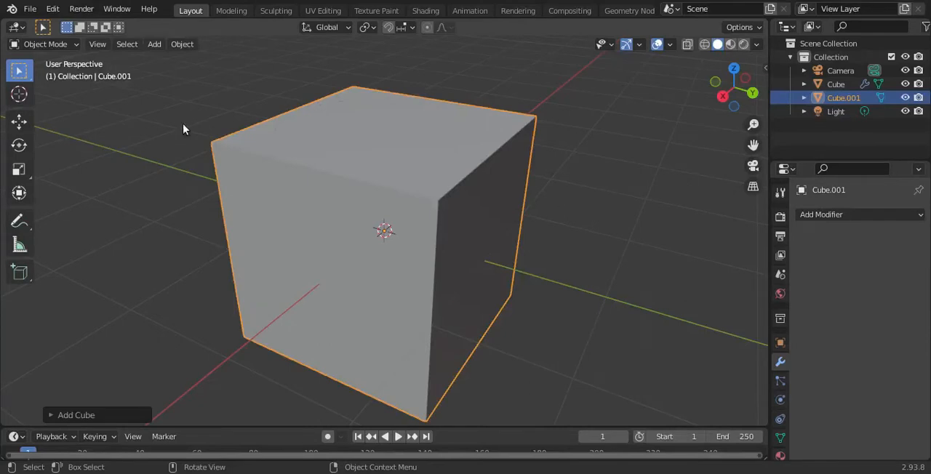
- Move the new cube clear of the cup and scale it down uniformly to about 0.125 of its size
click(19, 121)
drag(352, 256, 167, 393)
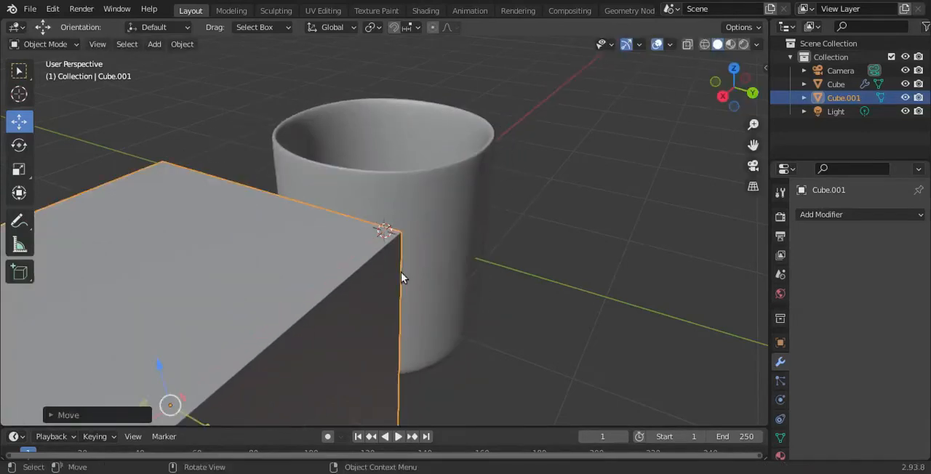
click(752, 93)
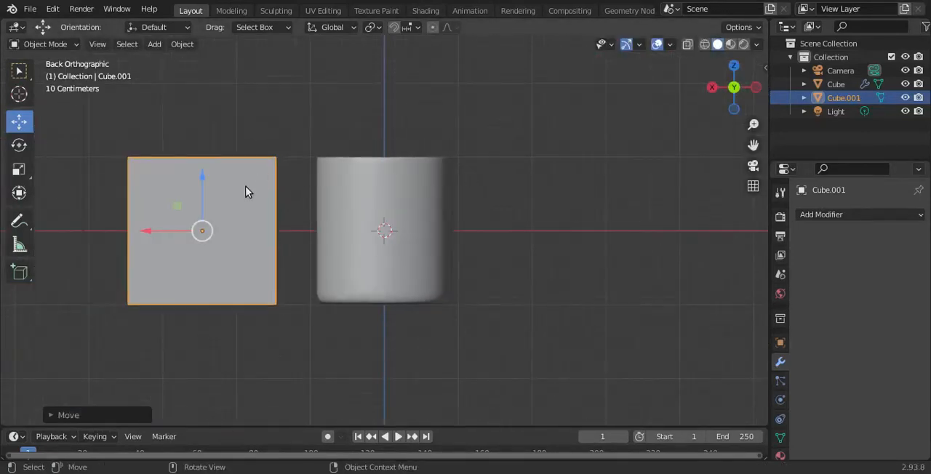
key(s)
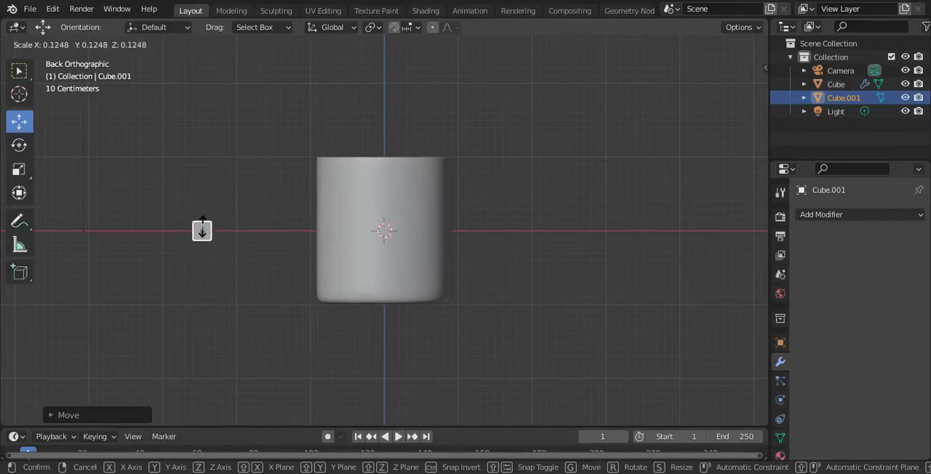
click(202, 230)
- Position the small cube against the cup's outer wall just below the rim, using the back and top orthographic views
drag(201, 186, 212, 127)
drag(146, 179, 250, 197)
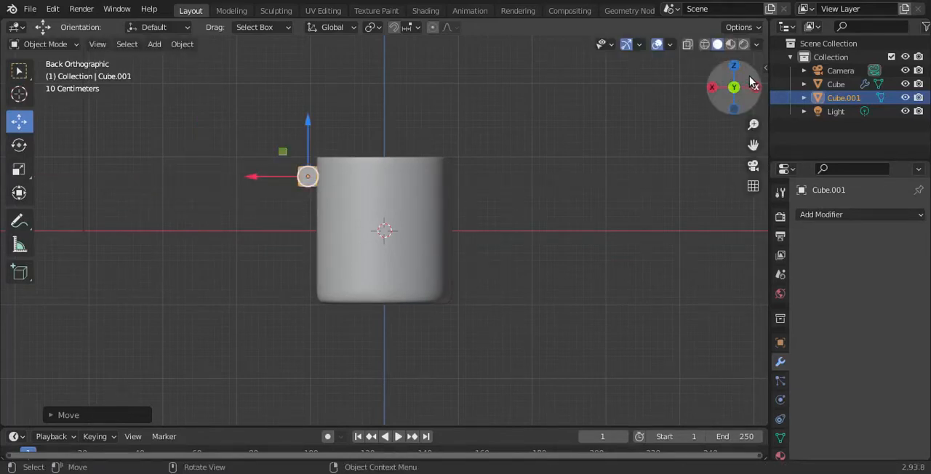
drag(742, 69, 743, 73)
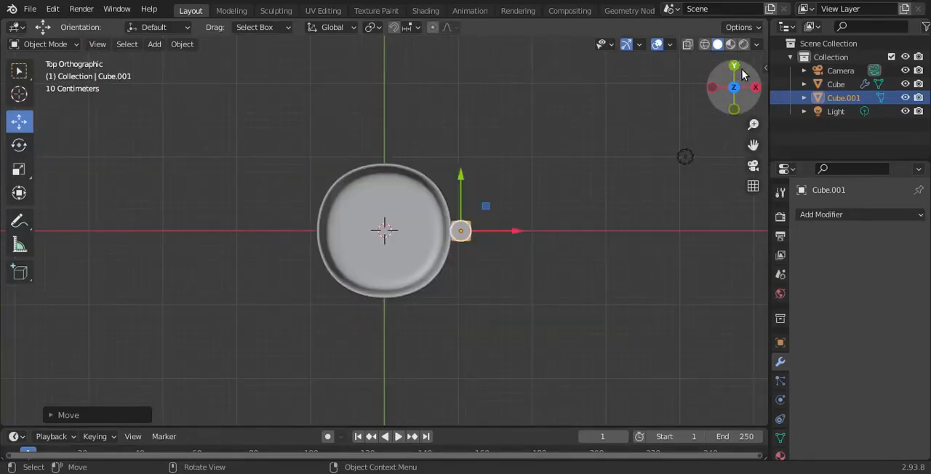
drag(458, 176, 454, 178)
drag(521, 230, 516, 226)
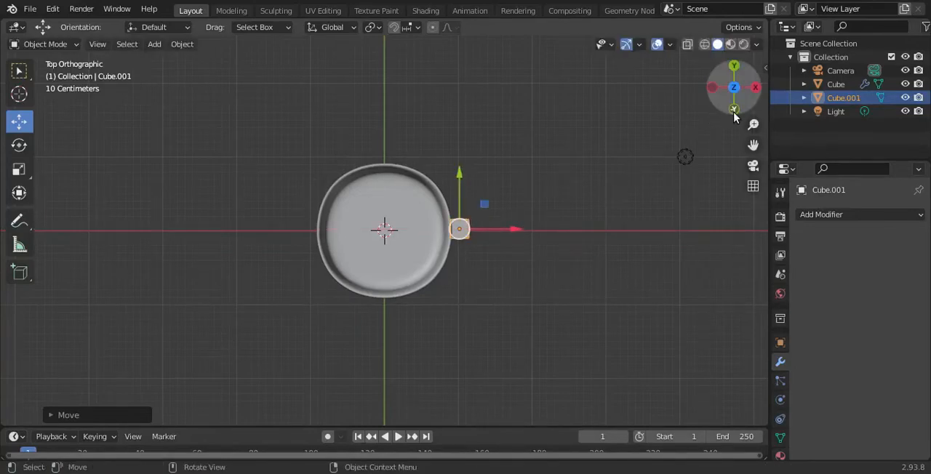
- Fine-tune the small cube's scale along the global X and Y axes in the top view
scroll(535, 200, up, 3)
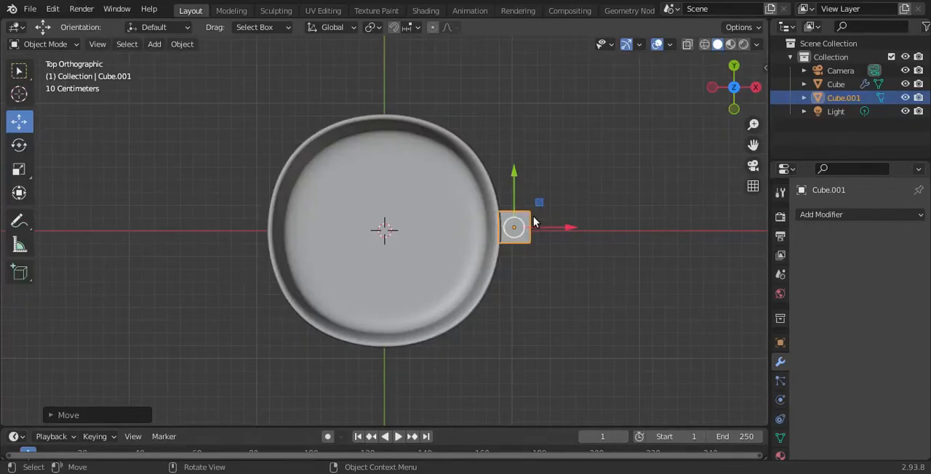
key(s)
key(x)
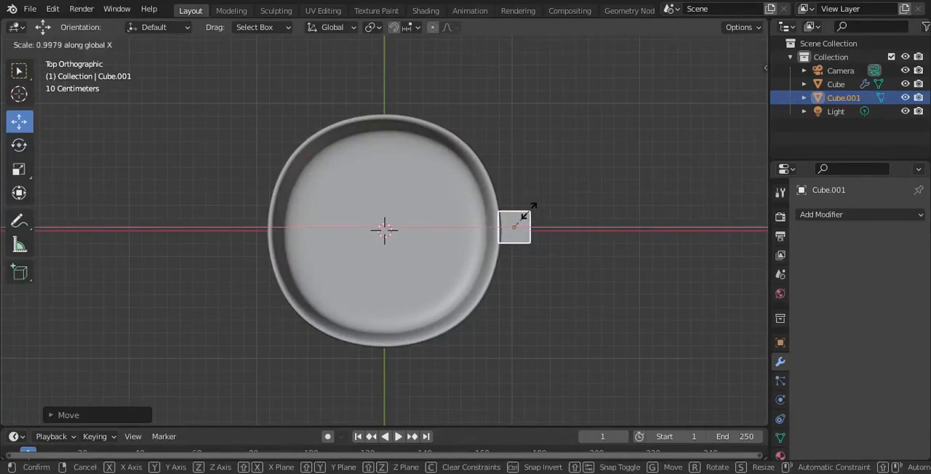
click(528, 211)
key(s)
key(z)
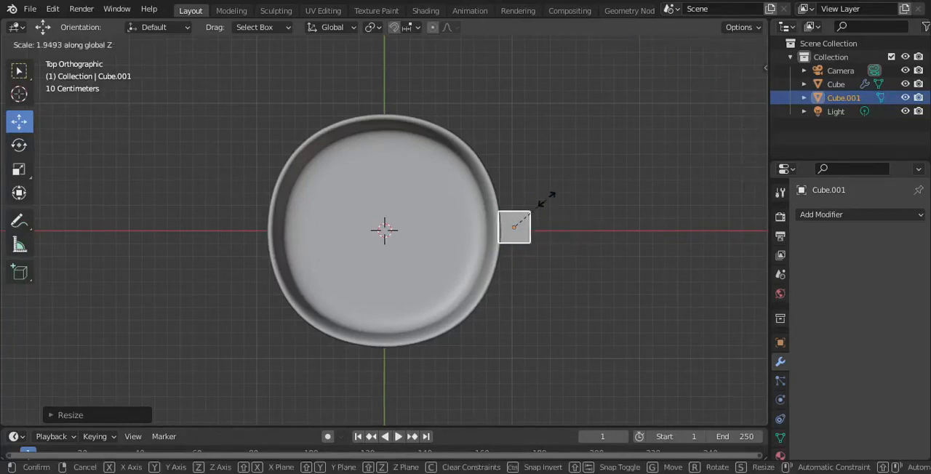
key(y)
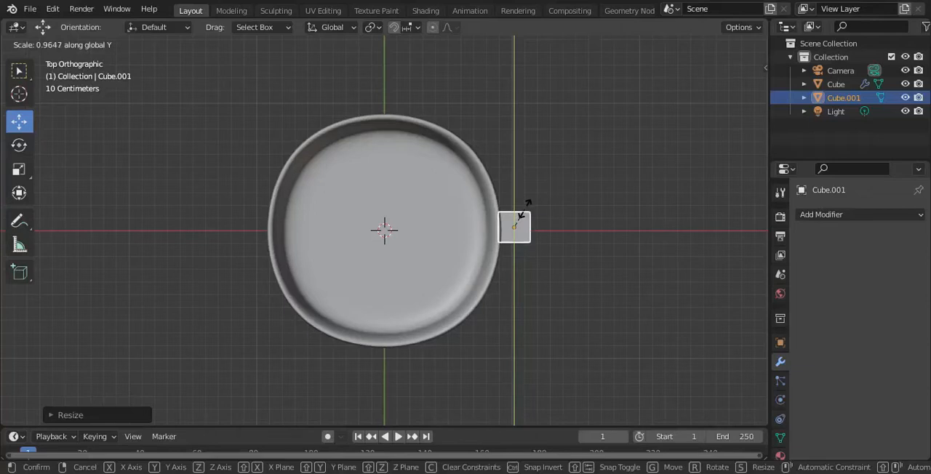
click(524, 207)
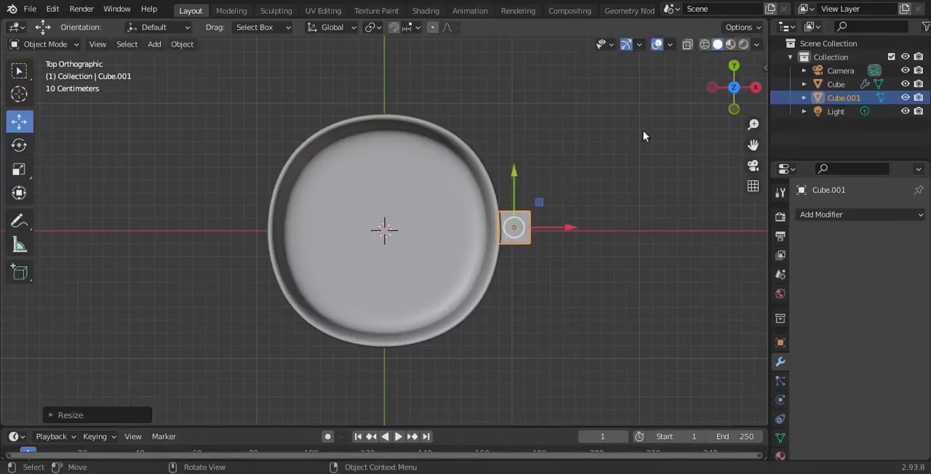
- Lower the small cube slightly along the cup wall in the back orthographic view
click(734, 109)
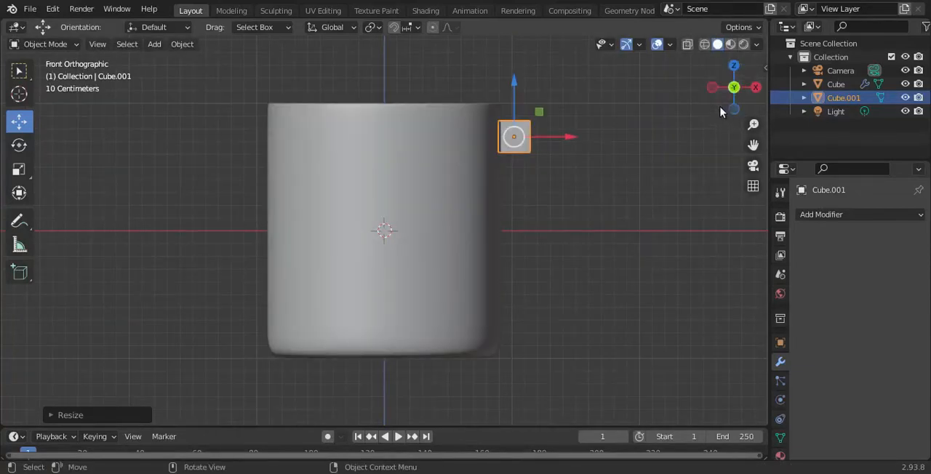
drag(732, 95, 370, 94)
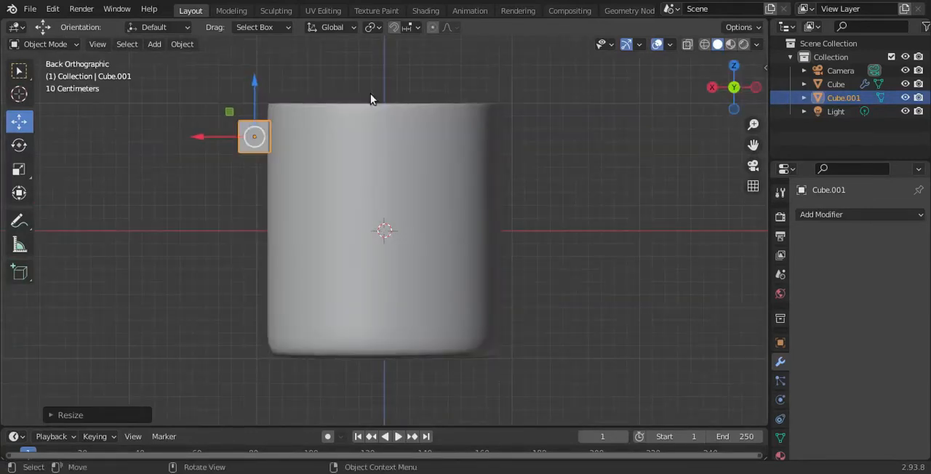
drag(251, 82, 249, 95)
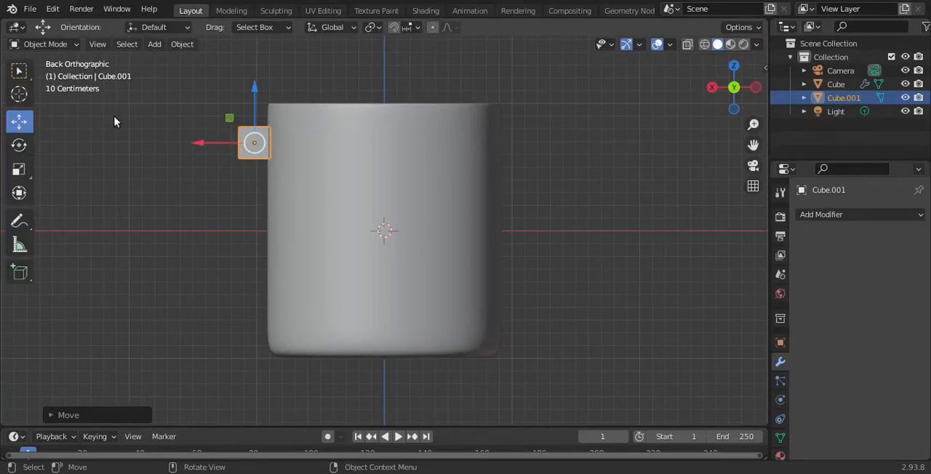
- In Edit Mode, select the small cube's face pointing away from the cup and rotate it in back view to tilt diagonally downward
key(Tab)
drag(733, 89, 243, 138)
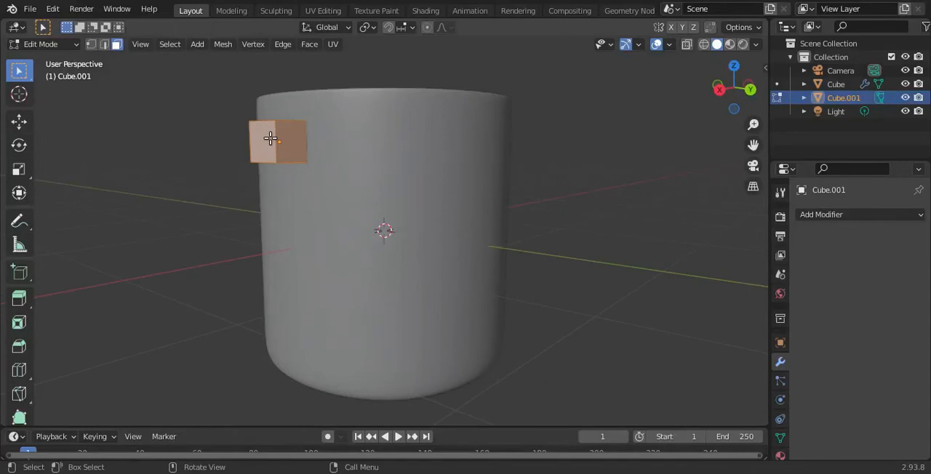
click(270, 139)
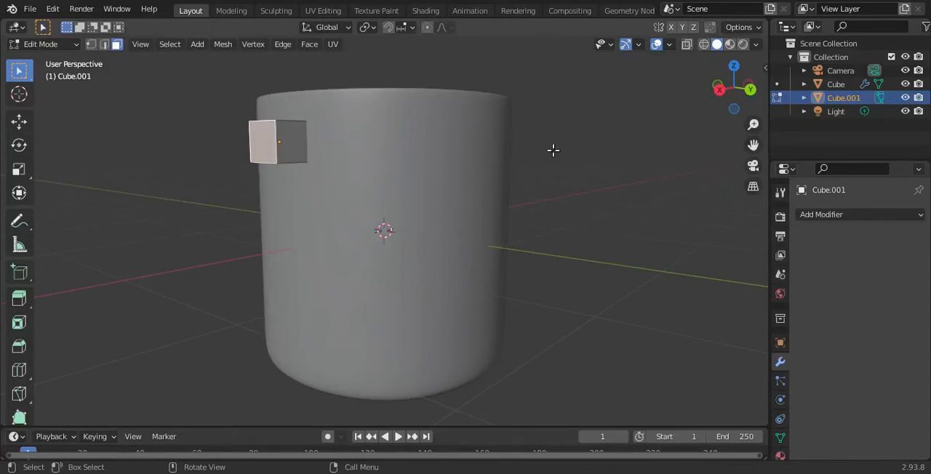
click(749, 91)
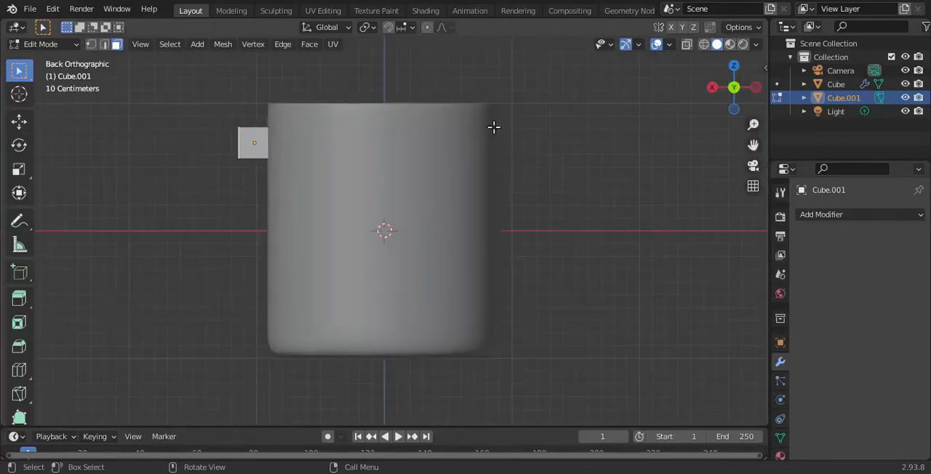
key(r)
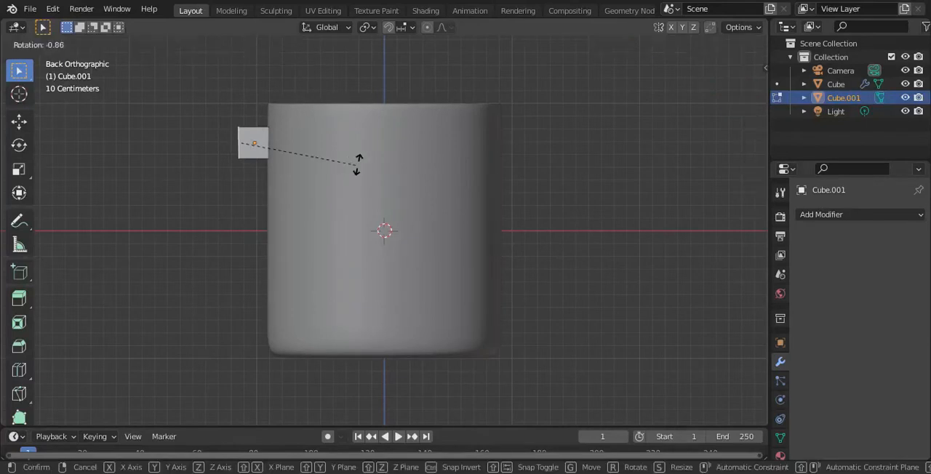
click(324, 82)
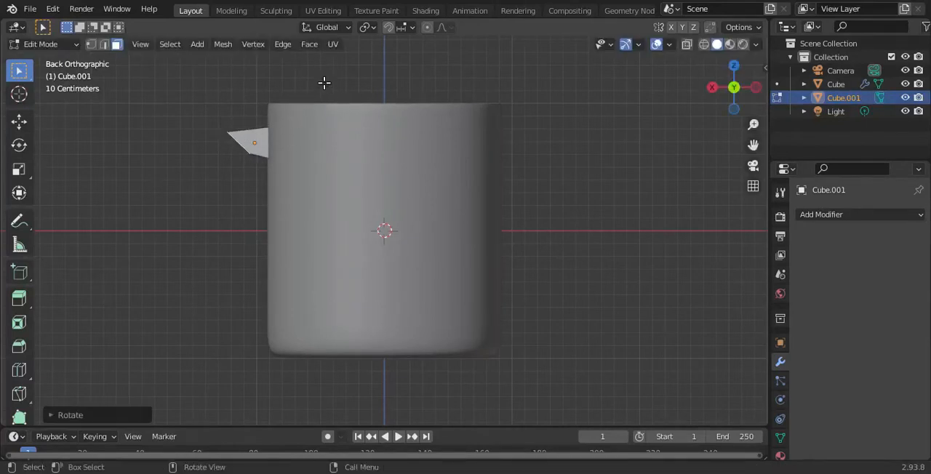
- Extrude the tilted face about 0.48 m diagonally downward and rotate the new end face about -45° to face down
key(e)
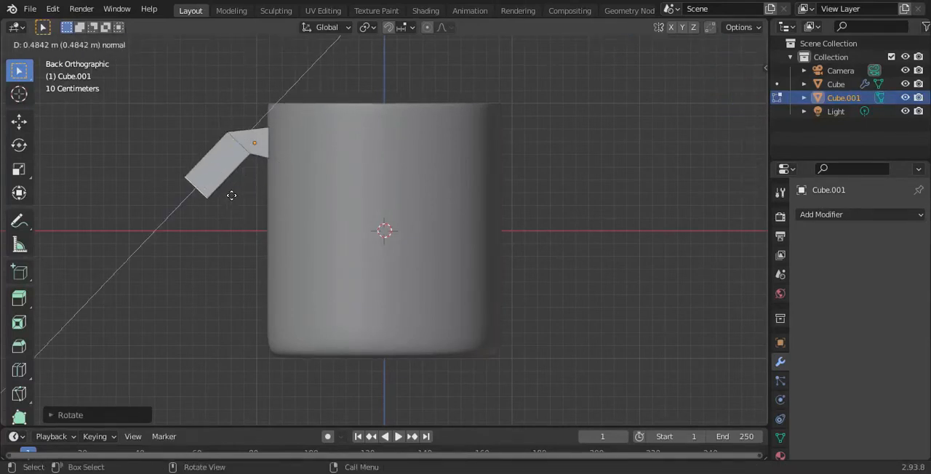
click(232, 195)
key(r)
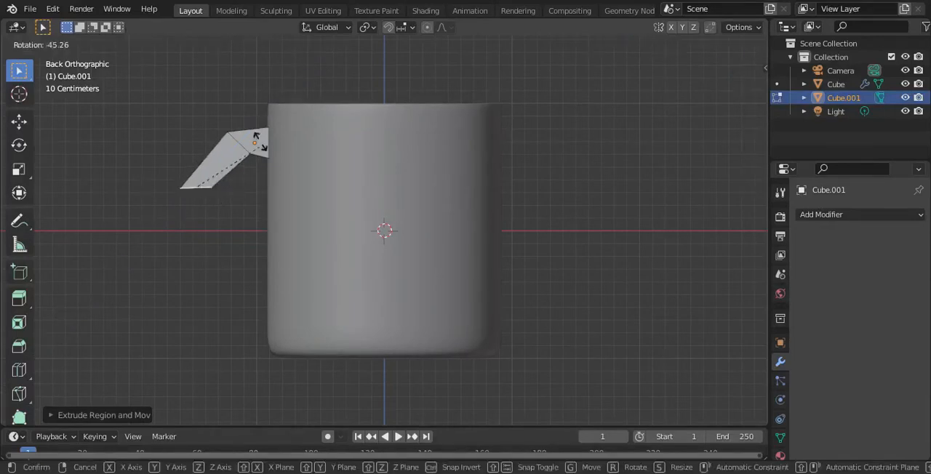
click(259, 141)
- Extrude the handle's end face about 0.52 m downward and rotate the new end face to tilt toward the cup
key(e)
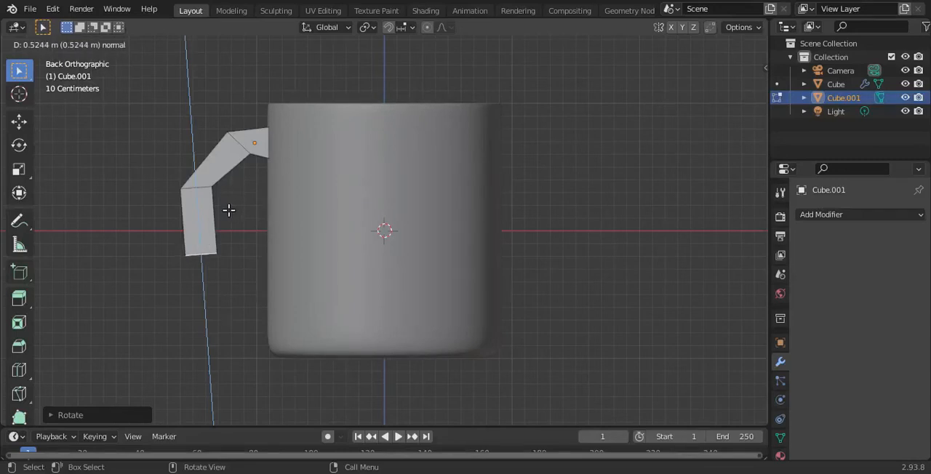
click(226, 213)
key(r)
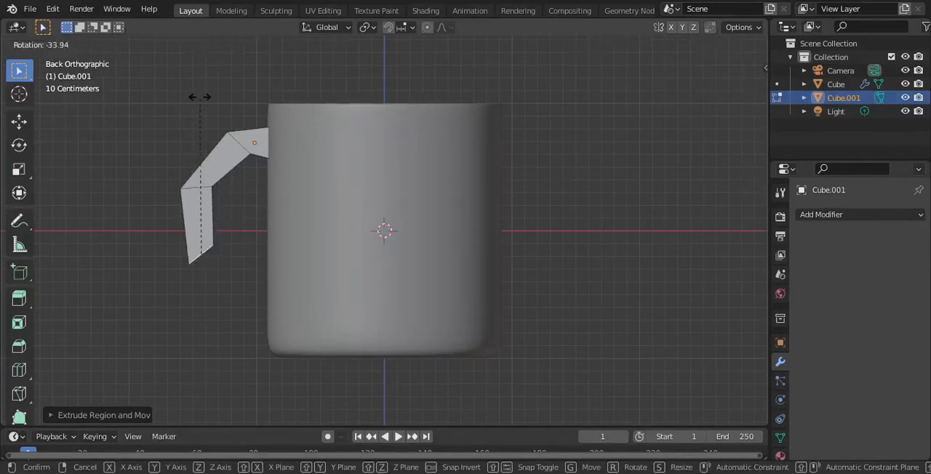
click(143, 412)
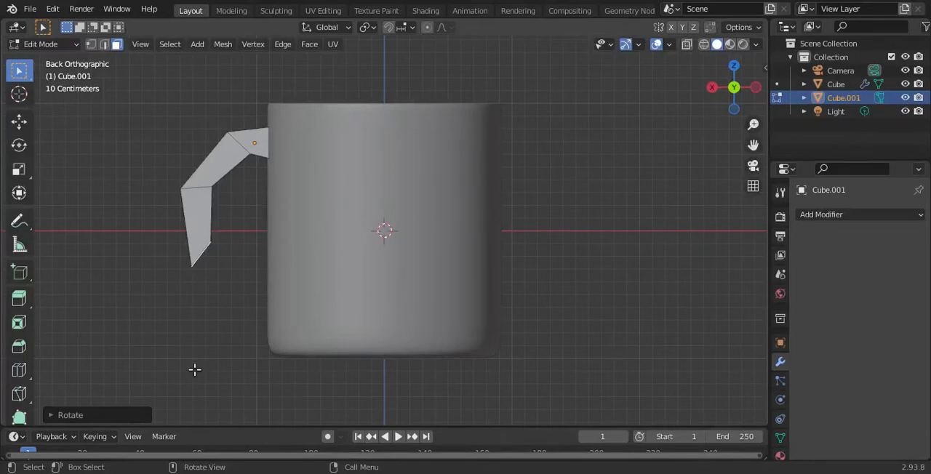
- Extrude the handle's end face about 0.4 m diagonally toward the cup and rotate it about -37.6° until it is vertical
key(e)
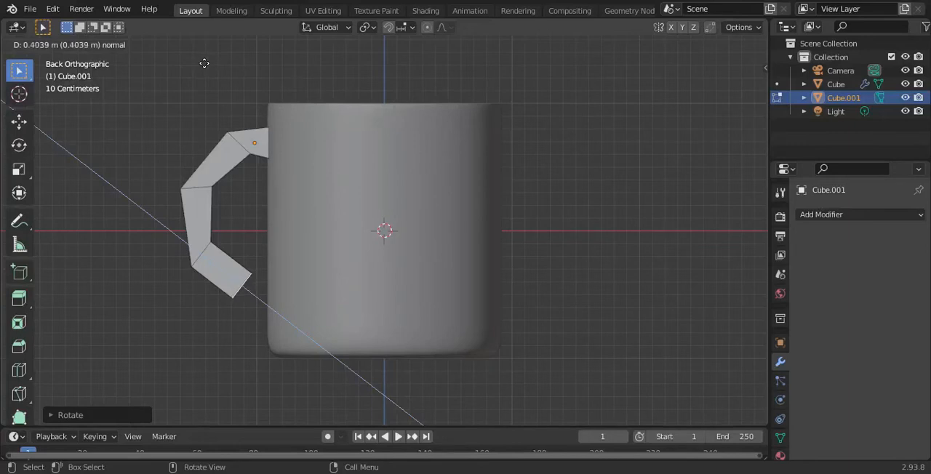
click(204, 64)
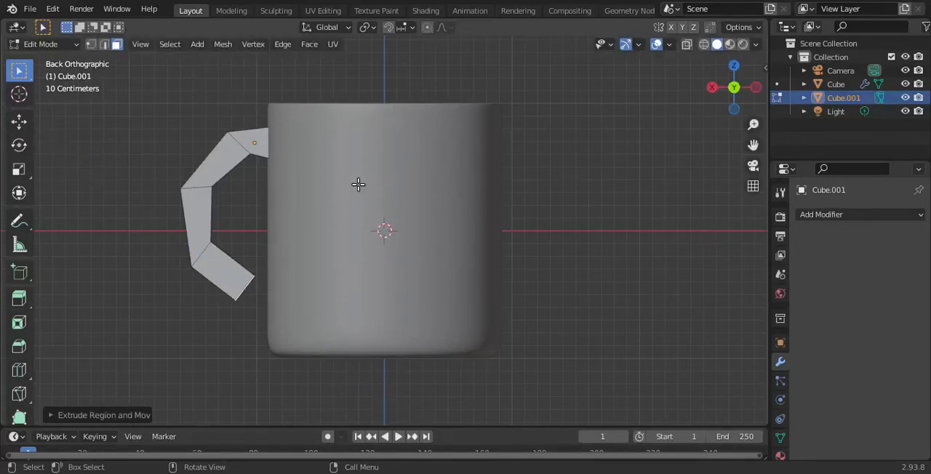
key(r)
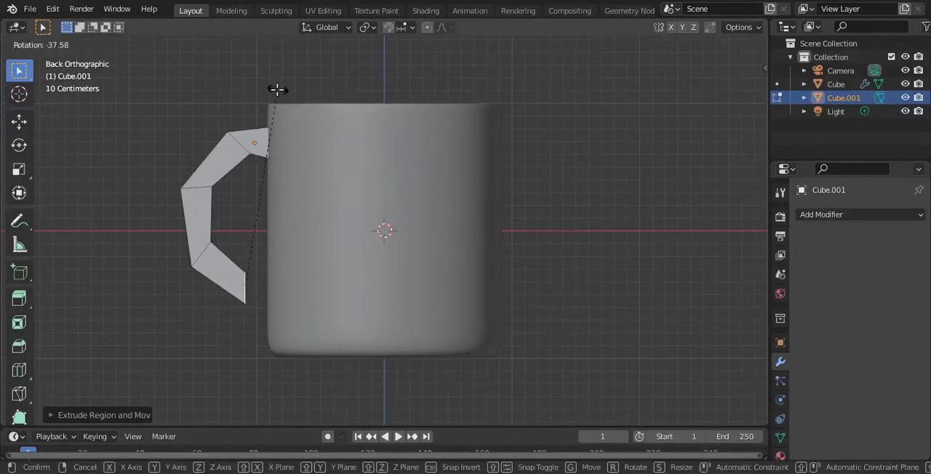
right_click(278, 90)
- Extrude the vertical end face horizontally to the cup's wall to close the handle, and check it from an angled view
key(e)
click(313, 103)
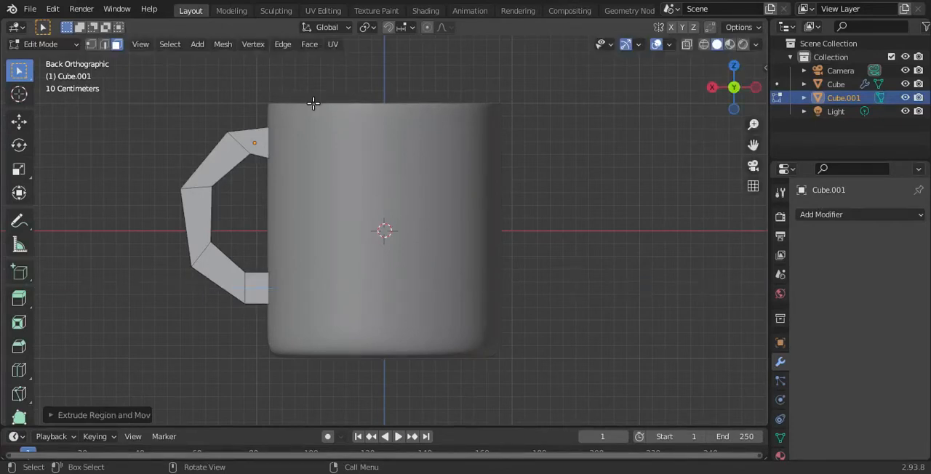
drag(723, 90, 729, 95)
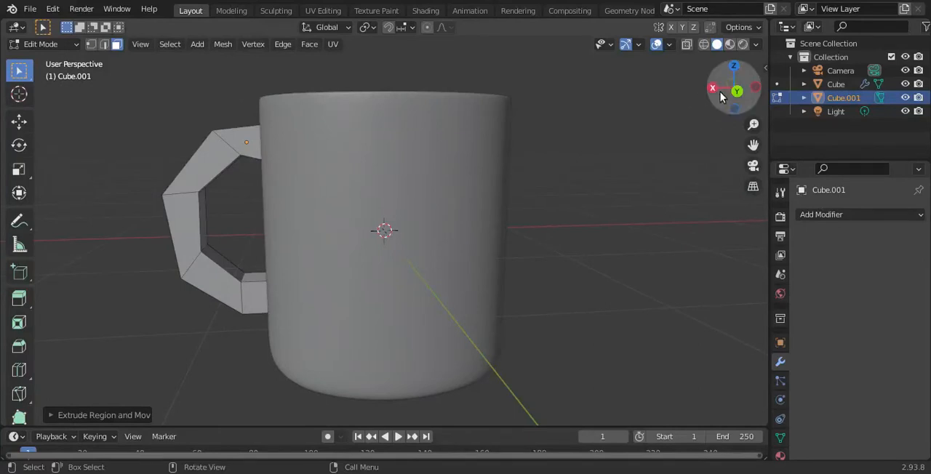
click(736, 93)
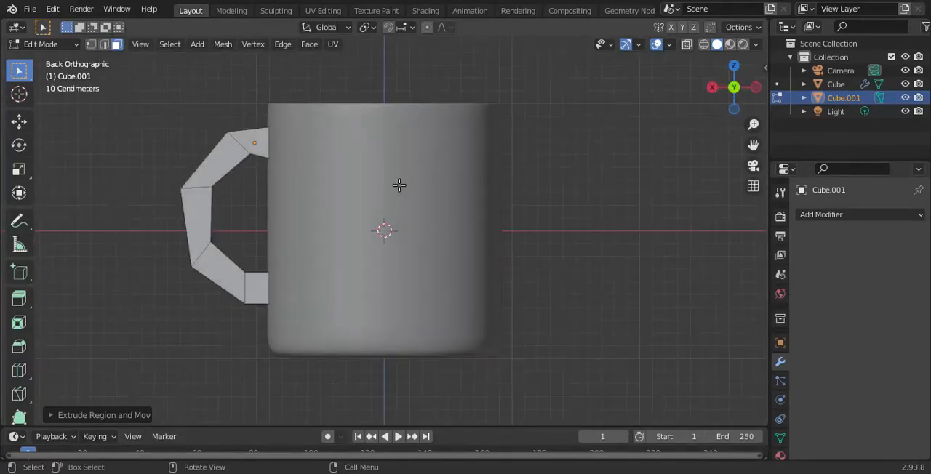
- Return to Object Mode, scale the handle up by about 1.12 so its ends sink into the cup, and deselect it
key(Tab)
key(s)
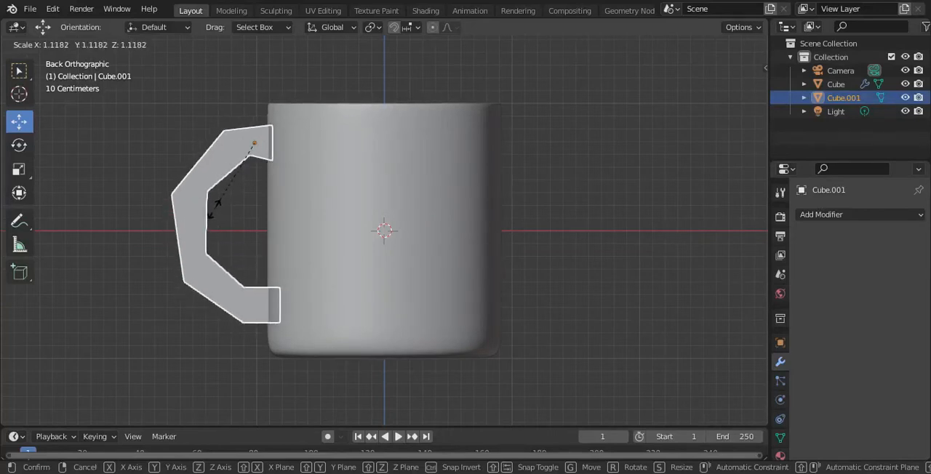
click(211, 213)
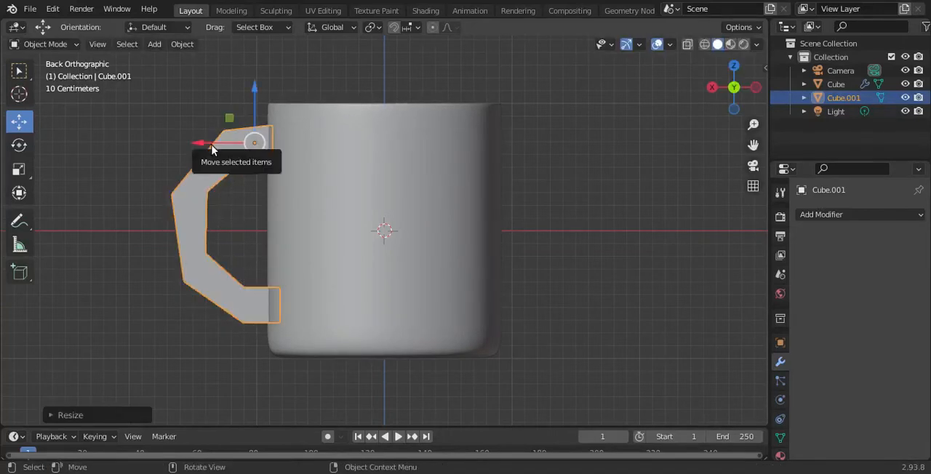
click(667, 225)
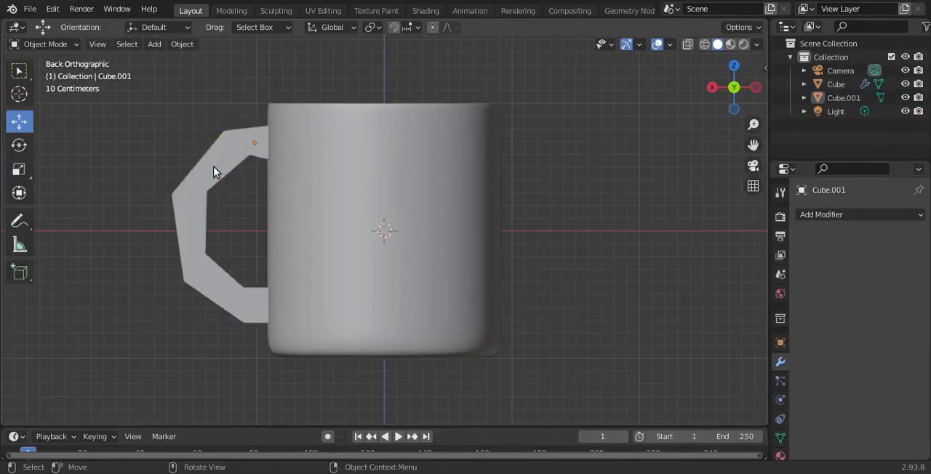
- Add a Subdivision Surface modifier to the handle with viewport and render levels both set to 5
click(213, 171)
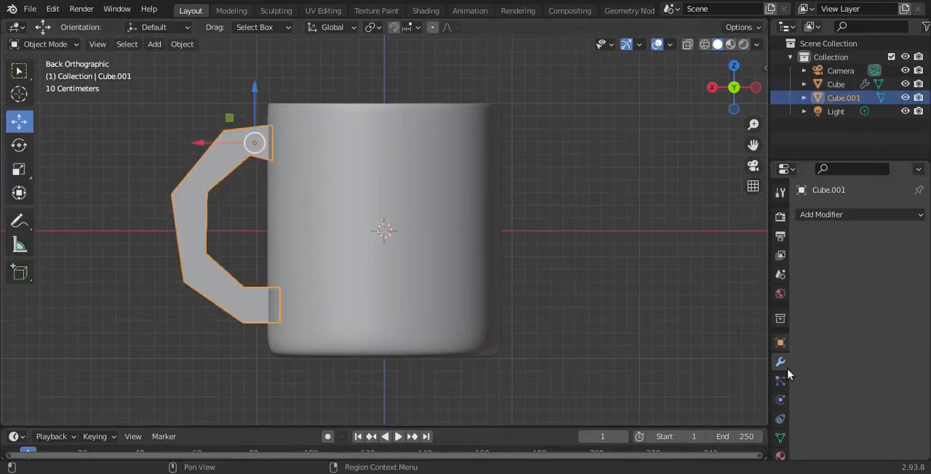
click(854, 214)
scroll(661, 423, down, 3)
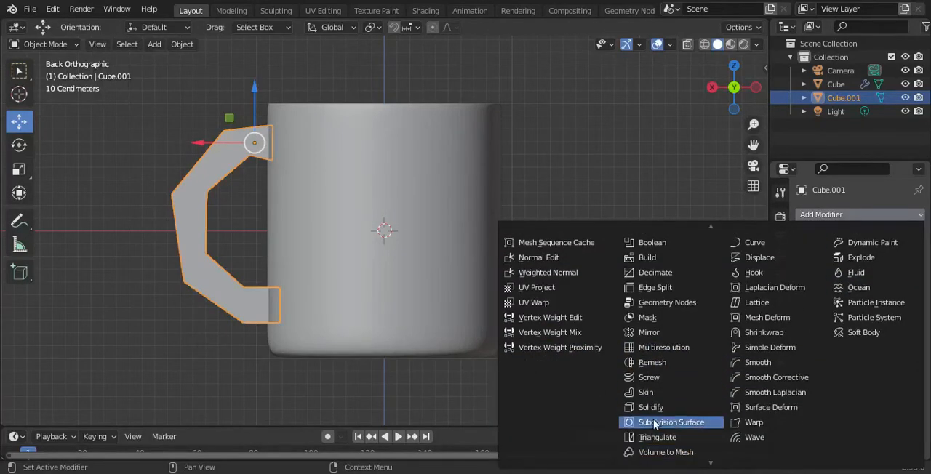
click(654, 422)
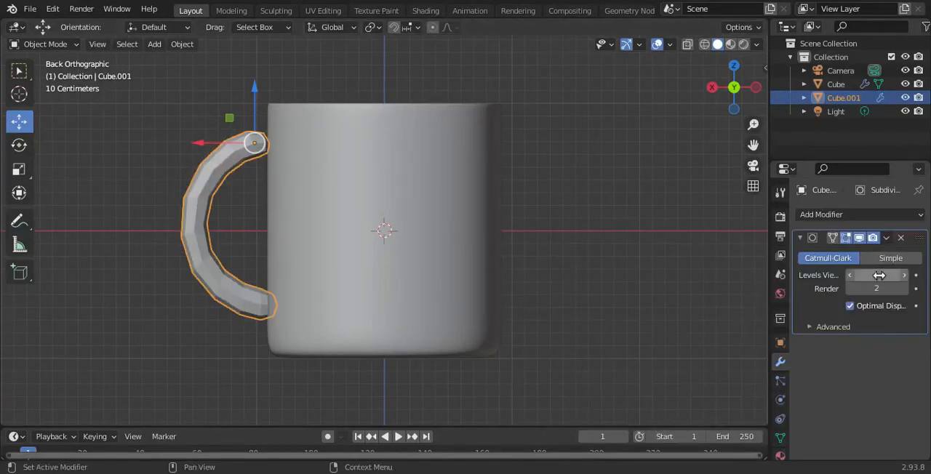
click(906, 275)
click(905, 276)
click(905, 276)
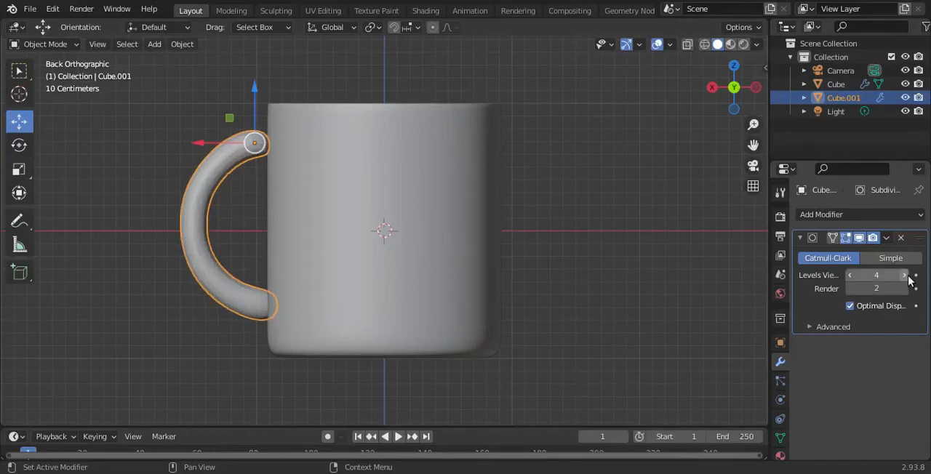
click(905, 276)
click(906, 289)
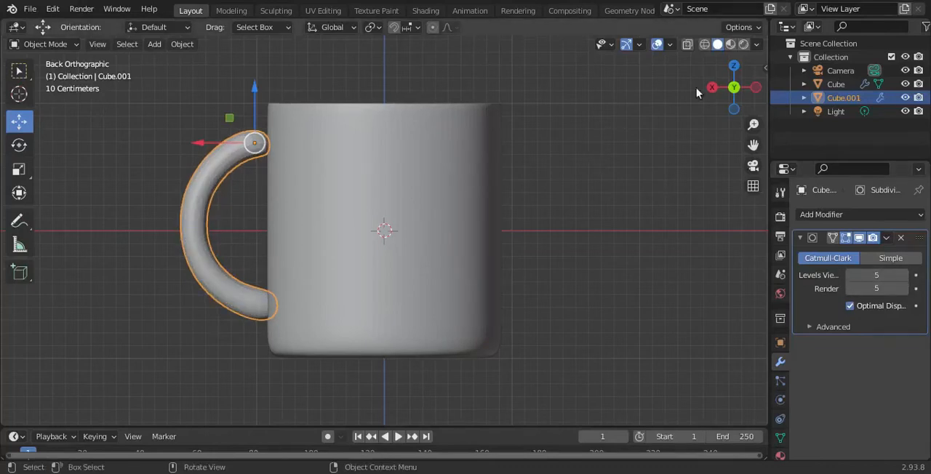
- Move the handle away from the cup in Object Mode, and enter Edit Mode with its end faces in view
mouse_move(728, 91)
mouse_down()
mouse_move(784, 123)
mouse_move(850, 119)
mouse_move(897, 95)
mouse_move(735, 91)
mouse_up()
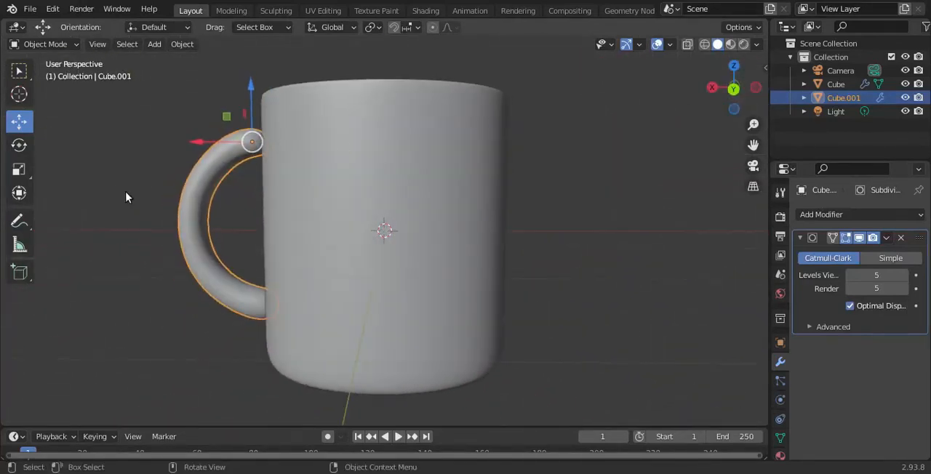
key(Tab)
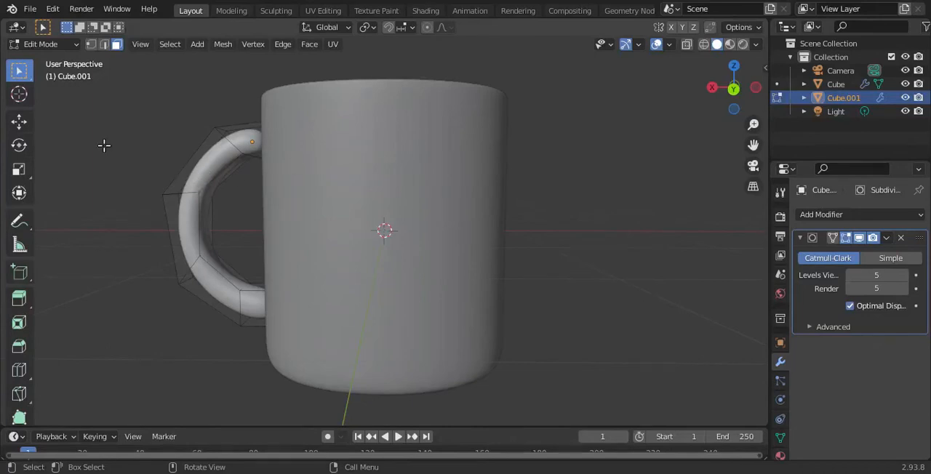
click(19, 121)
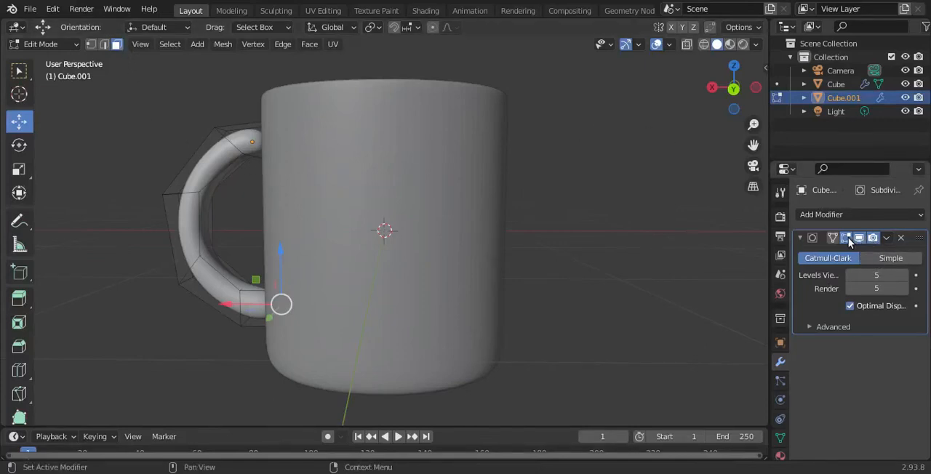
mouse_move(731, 90)
mouse_down()
mouse_move(766, 95)
mouse_move(747, 79)
mouse_move(745, 93)
mouse_up()
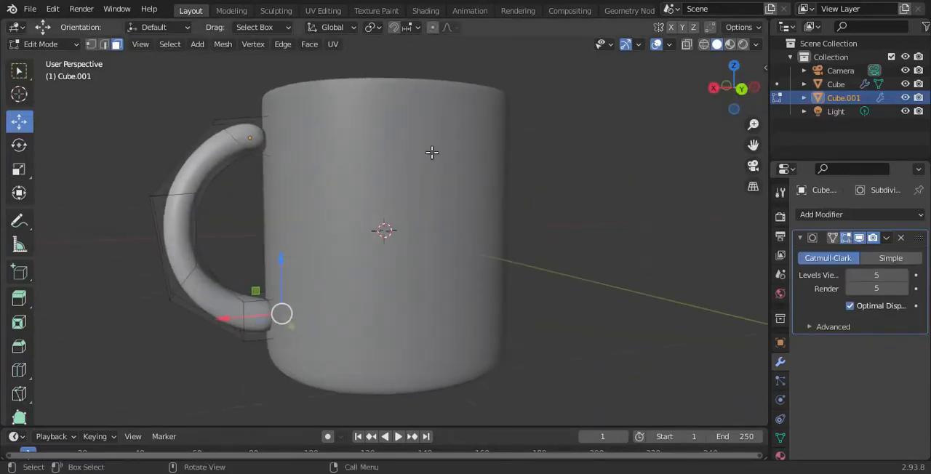
key(Tab)
drag(203, 143, 144, 154)
key(Tab)
drag(745, 85, 736, 88)
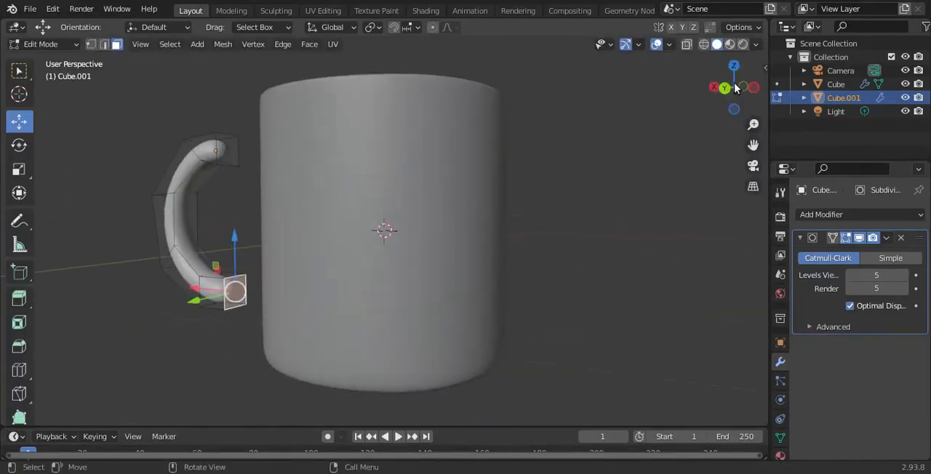
- Inset the upper and lower end faces of the handle to sharpen its rounded ends
click(229, 139)
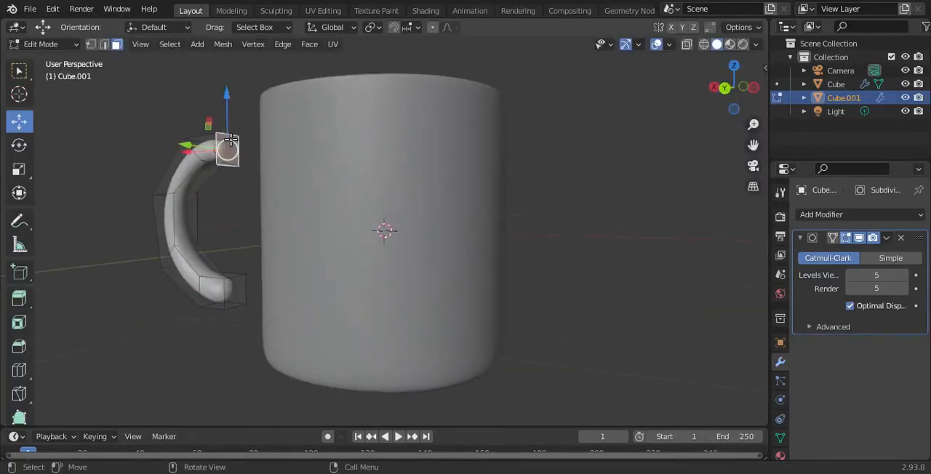
key(i)
click(242, 210)
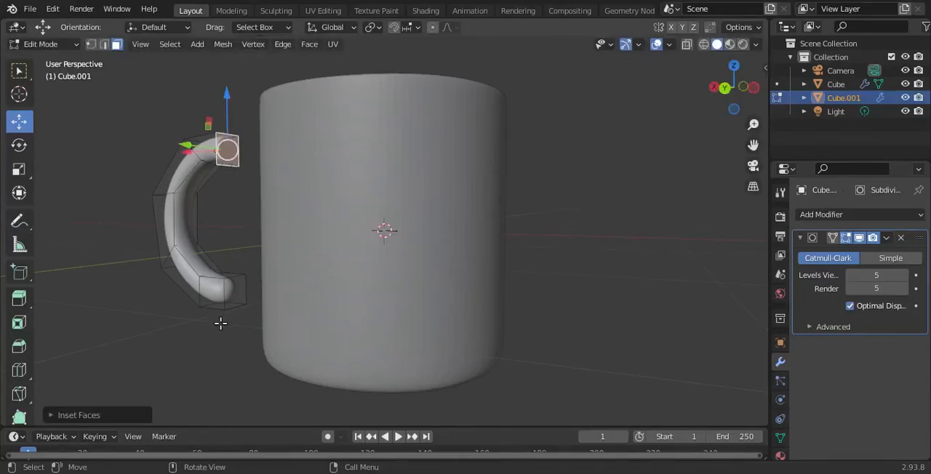
click(238, 288)
key(i)
click(236, 289)
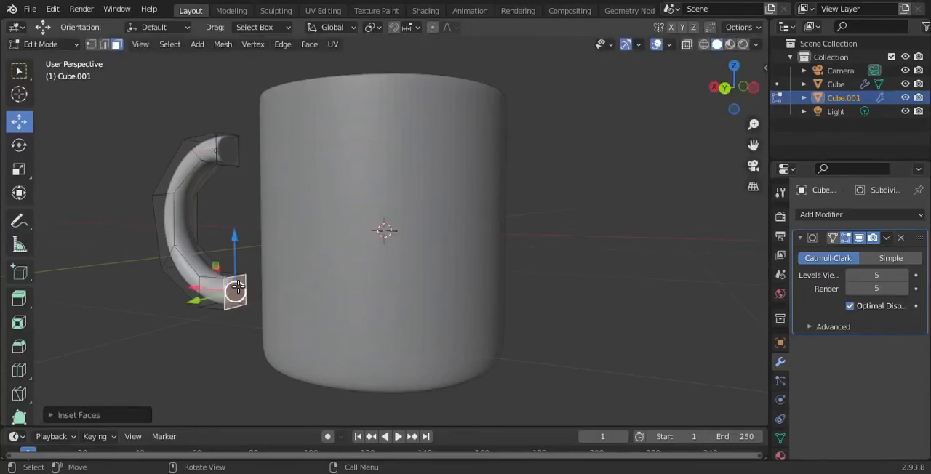
- In Object Mode, move the handle back so its ends sink into the cup wall, deselect it, and check the mug in perspective
click(727, 89)
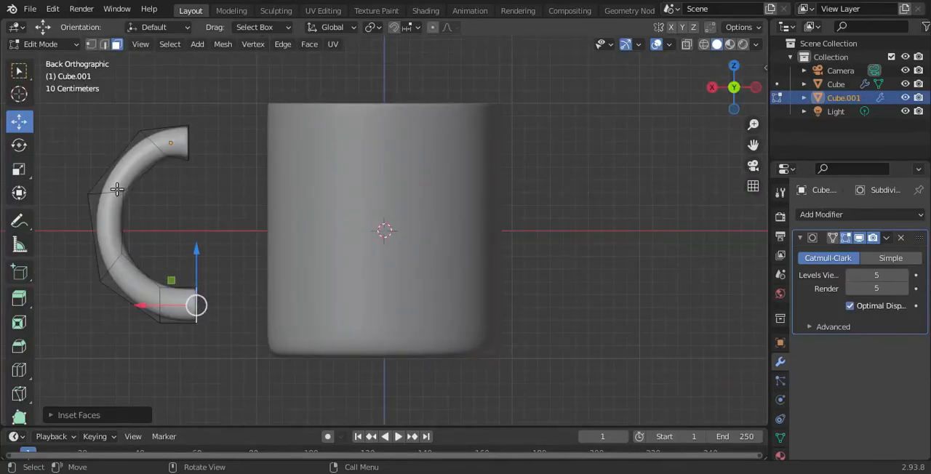
key(Tab)
drag(122, 147, 207, 167)
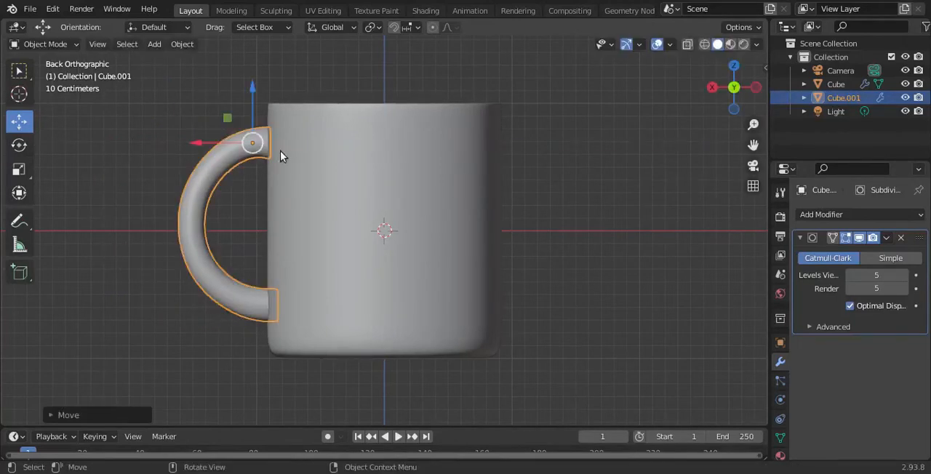
key(KP_5)
middle_drag(627, 132, 633, 188)
click(632, 187)
drag(745, 95, 727, 112)
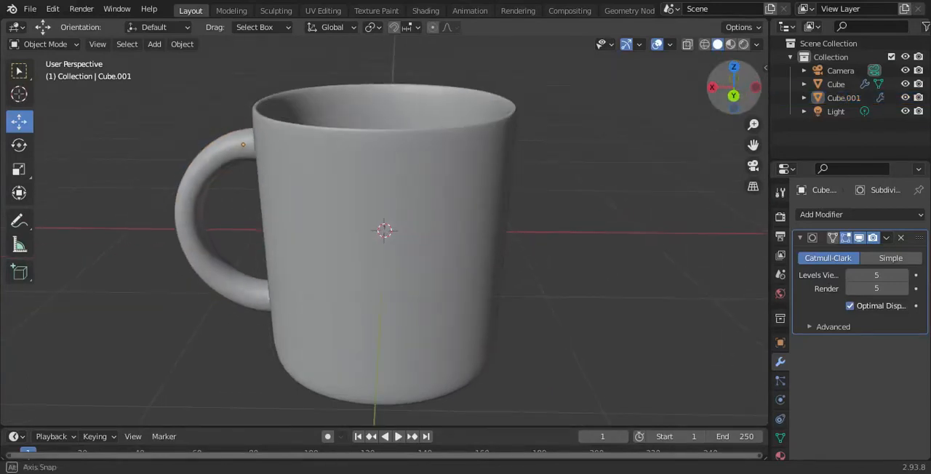
scroll(541, 193, down, 5)
scroll(531, 207, up, 1)
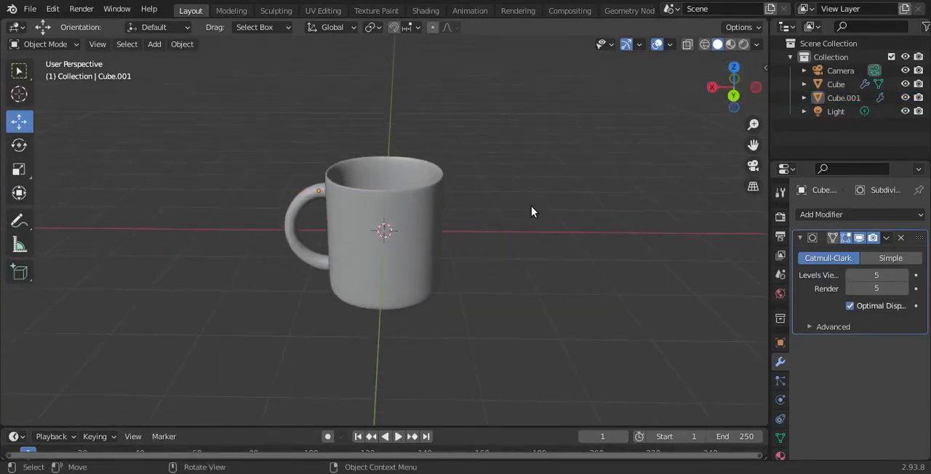
- Switch the viewport to rendered shading and view the mug from a closer, higher angle
click(745, 48)
scroll(512, 166, up, 4)
mouse_move(732, 101)
mouse_down()
mouse_move(730, 117)
mouse_move(728, 106)
mouse_up()
- Try a light lavender base color in a new material on the handle, and unlink that material
click(781, 454)
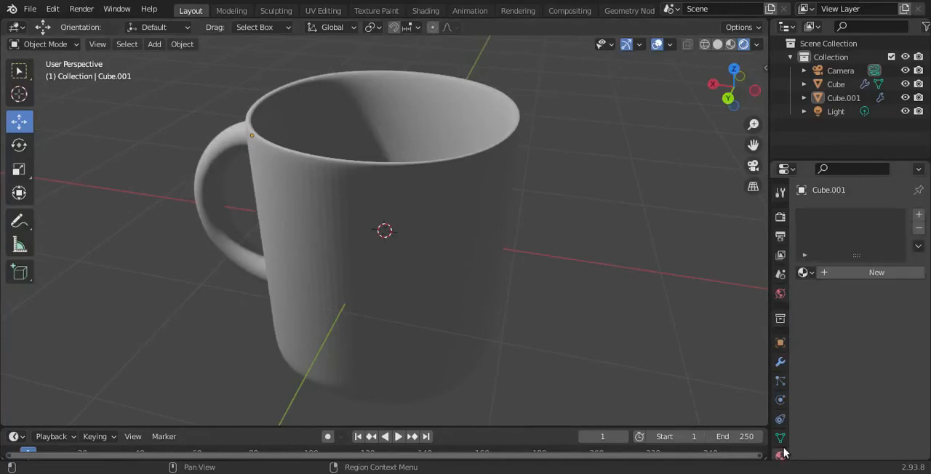
click(873, 274)
scroll(858, 364, down, 4)
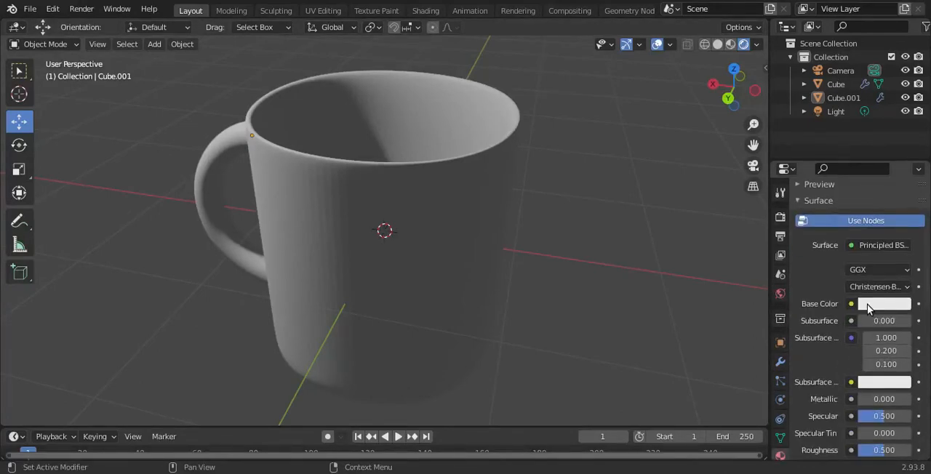
click(866, 304)
click(842, 208)
drag(842, 208, 843, 155)
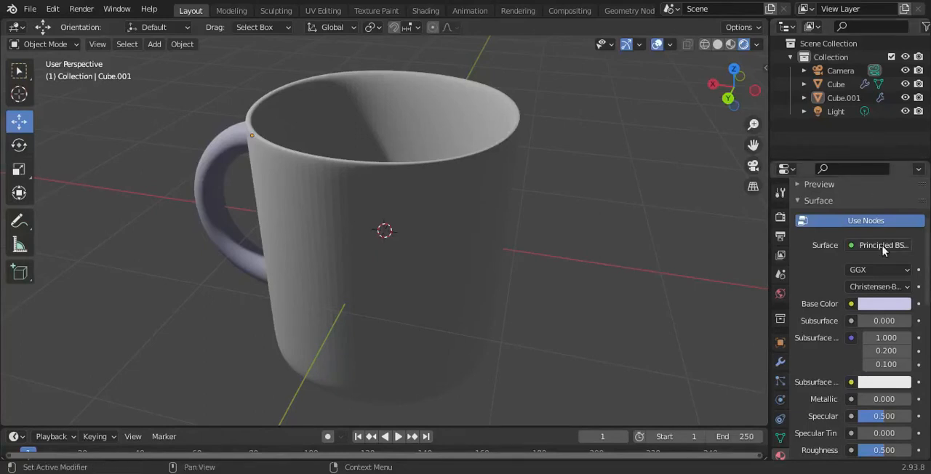
scroll(907, 258, up, 5)
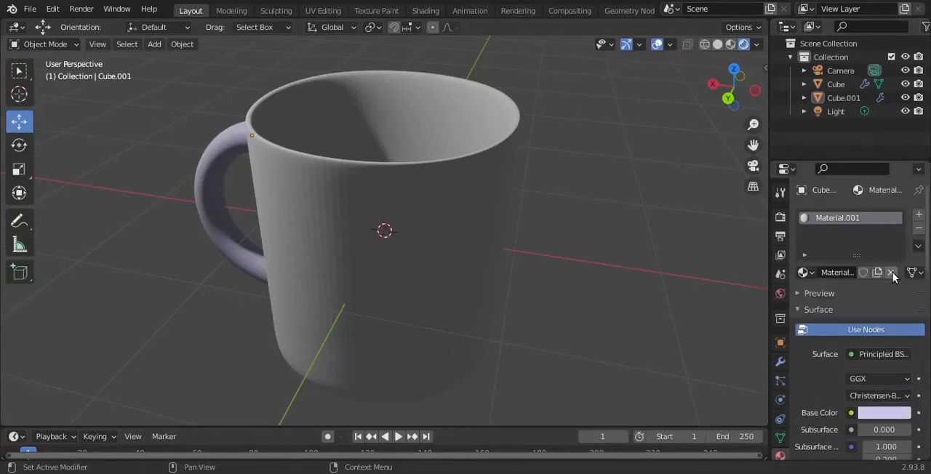
click(891, 272)
- Select the cup and the handle and join them into one object
drag(122, 115, 538, 384)
right_click(399, 241)
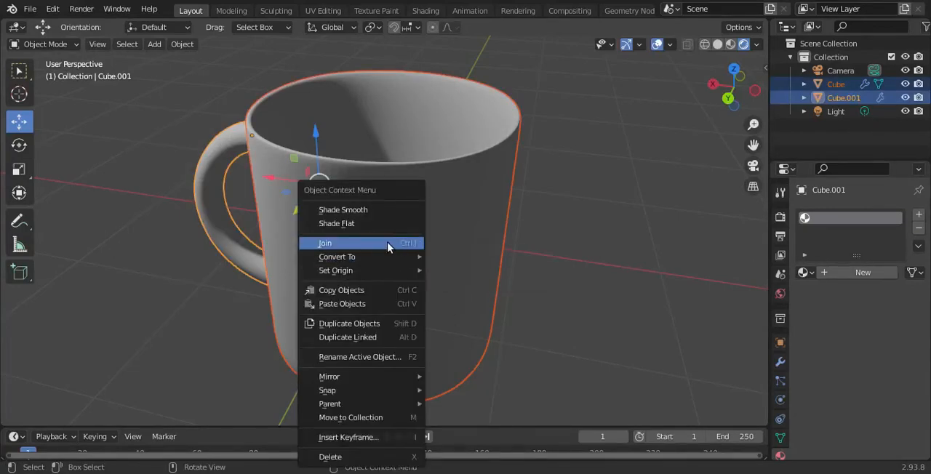
click(405, 243)
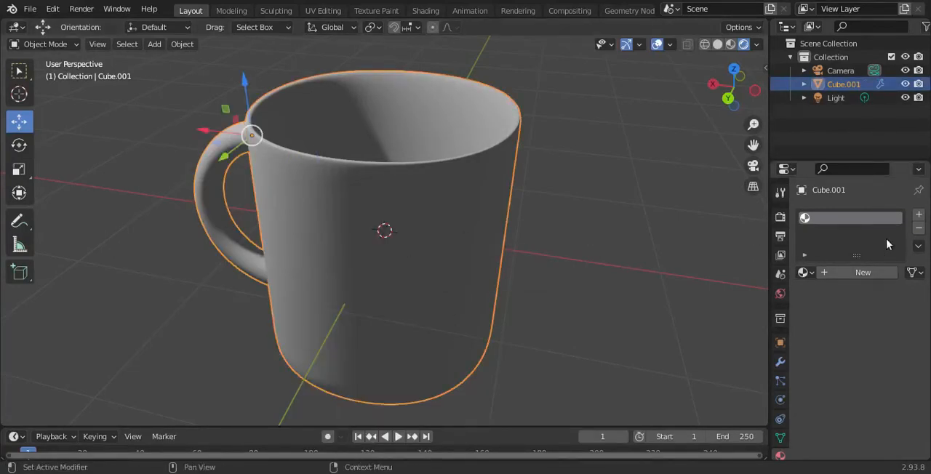
- Create a new material on the joined mug and set its roughness to 0
click(853, 274)
scroll(885, 354, down, 3)
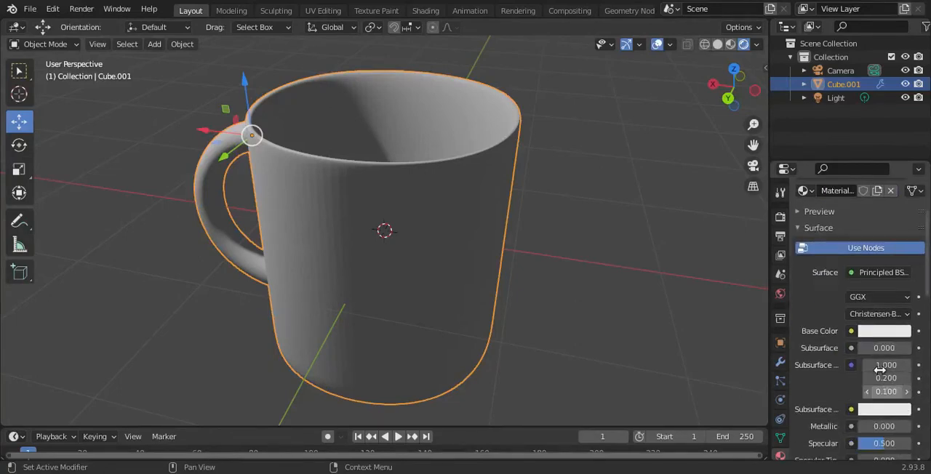
scroll(873, 337, down, 10)
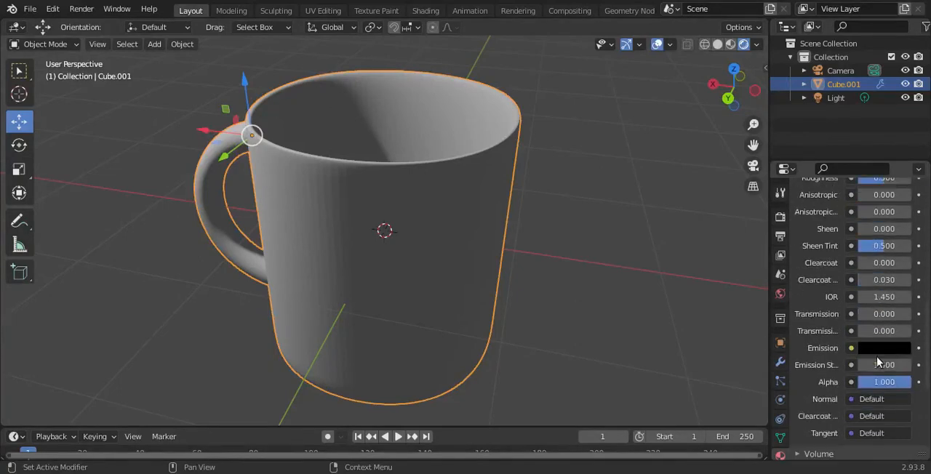
scroll(836, 314, up, 2)
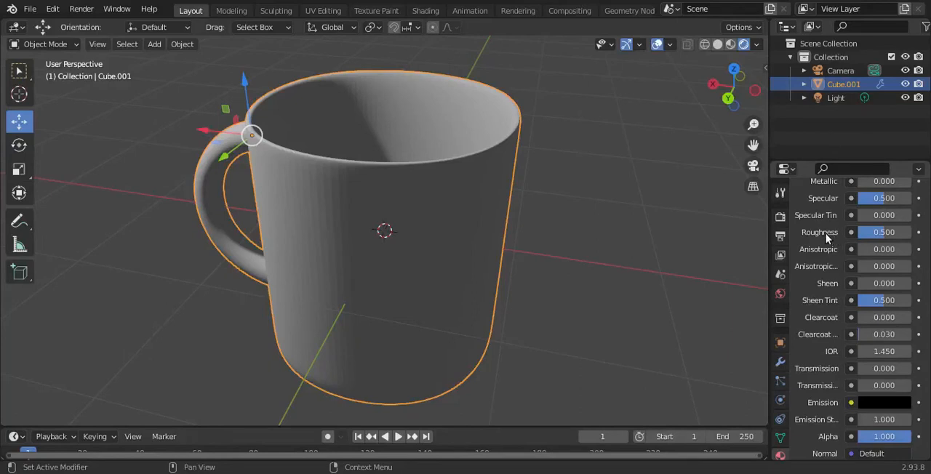
drag(885, 233, 857, 233)
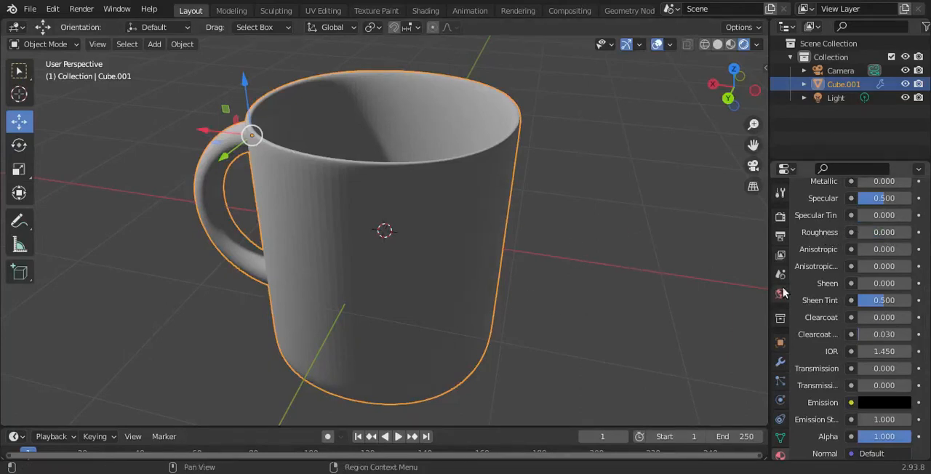
- Deselect the mug and raise its material's base color to pure white with a V value of 1.000
scroll(858, 298, up, 3)
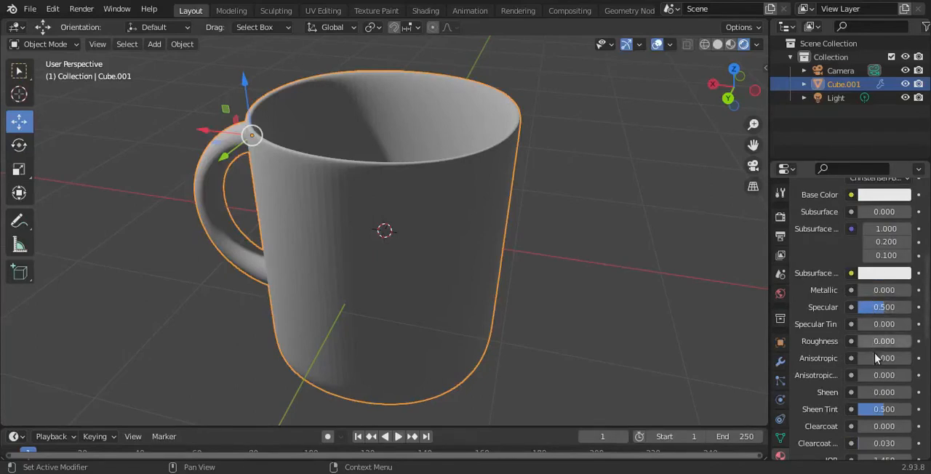
scroll(890, 370, down, 3)
scroll(891, 368, up, 2)
scroll(889, 368, down, 3)
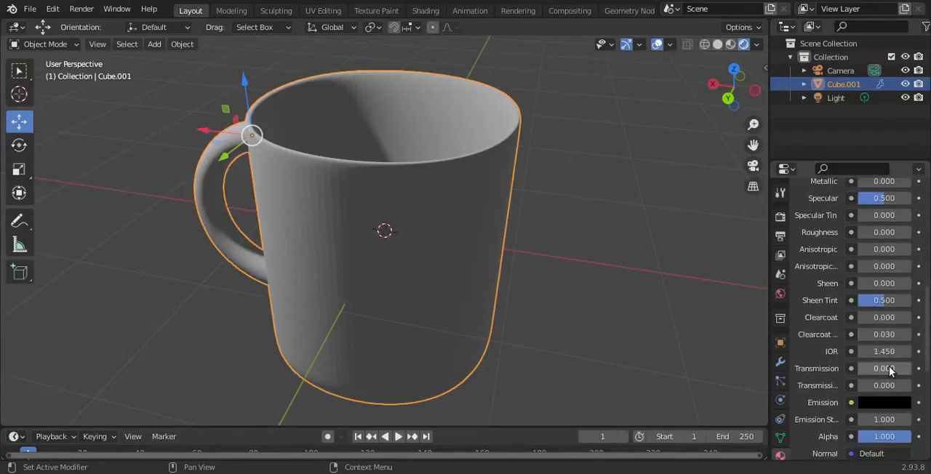
scroll(889, 366, up, 3)
click(549, 254)
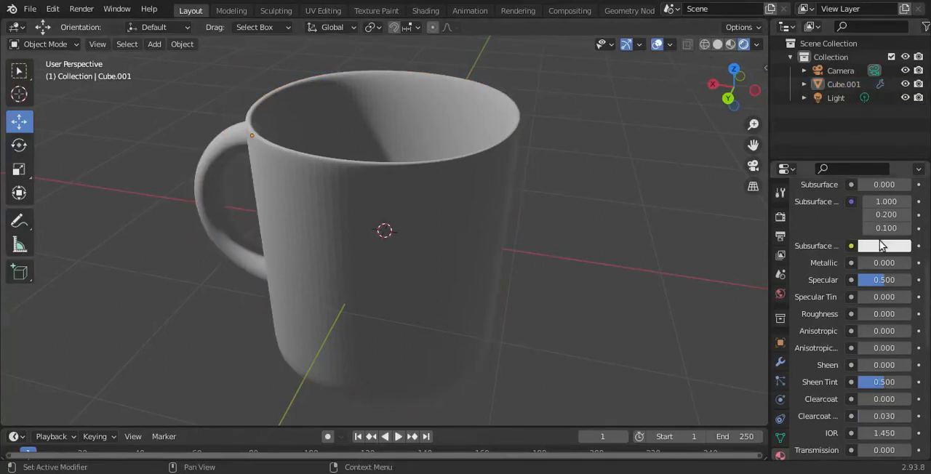
scroll(864, 300, up, 5)
click(871, 331)
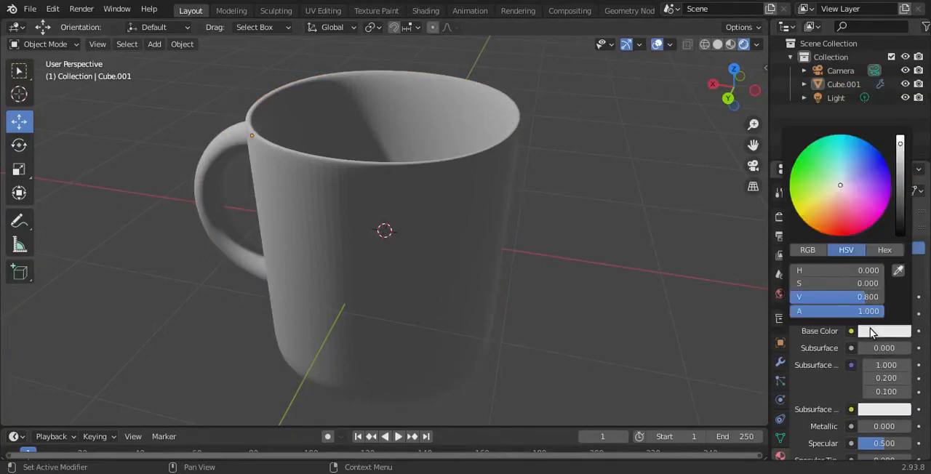
drag(902, 146, 900, 137)
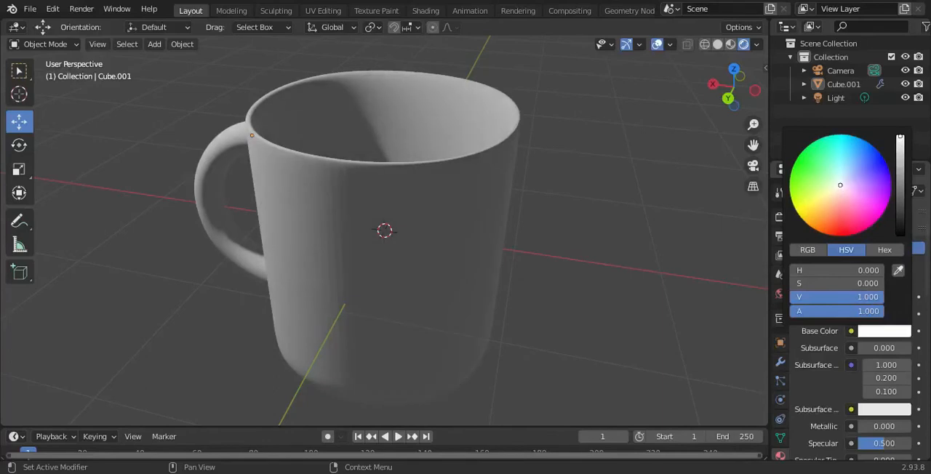
- Select the mug and raise its Subdivision modifier's viewport level to 6
scroll(575, 234, down, 3)
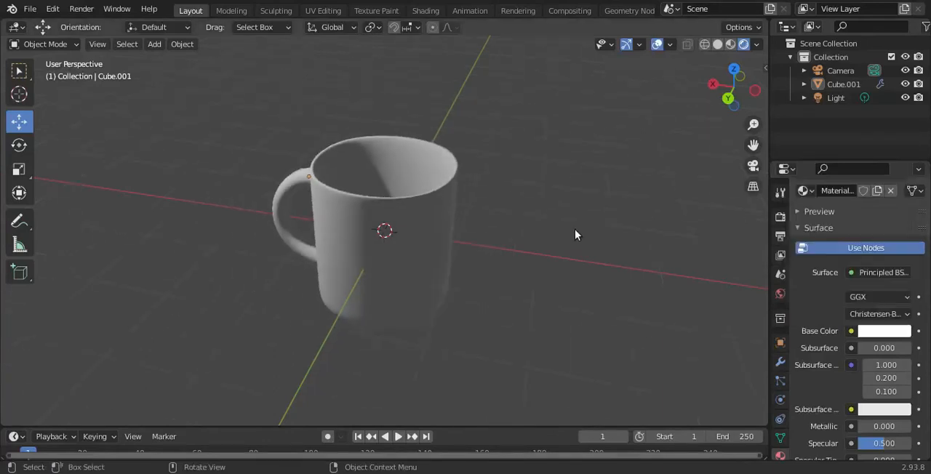
click(416, 211)
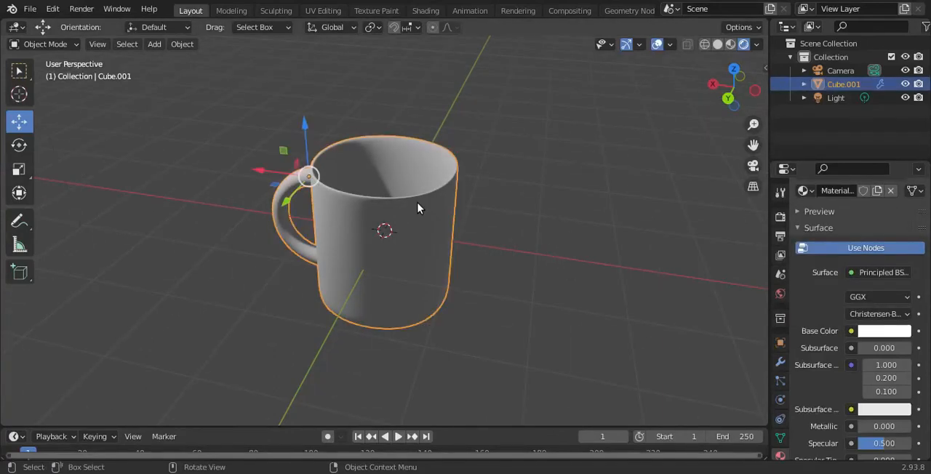
click(780, 362)
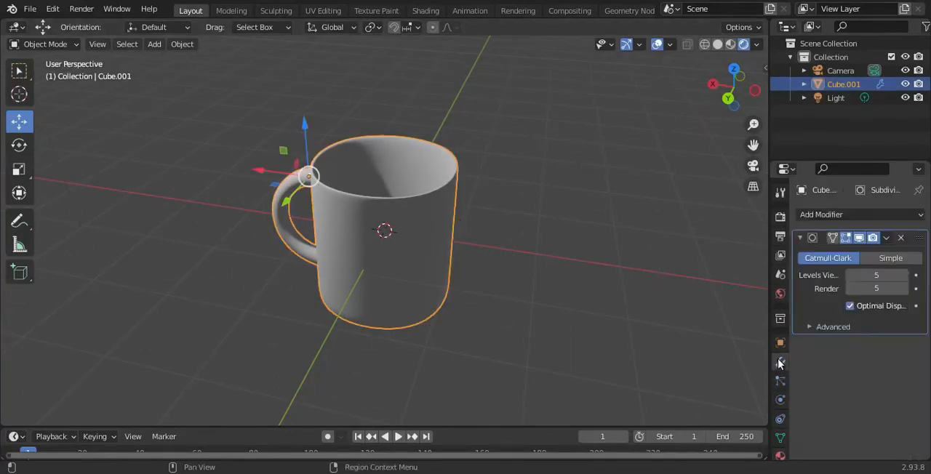
click(904, 275)
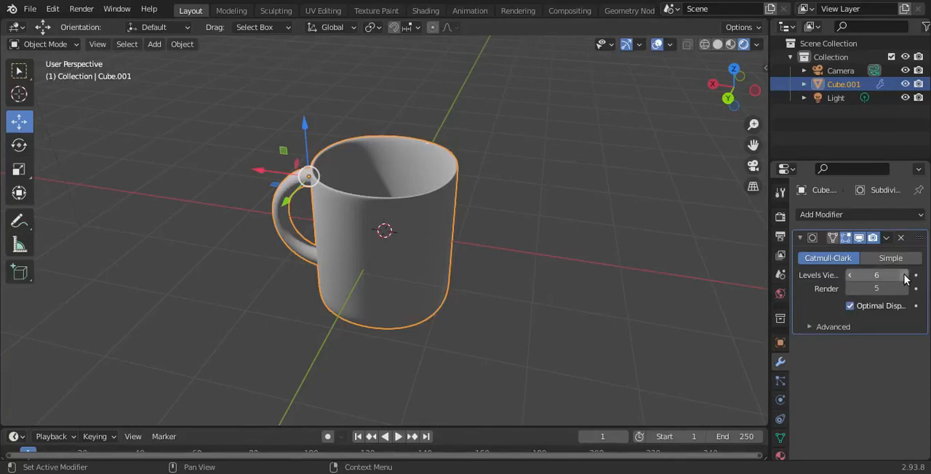
scroll(409, 265, up, 4)
scroll(409, 266, down, 5)
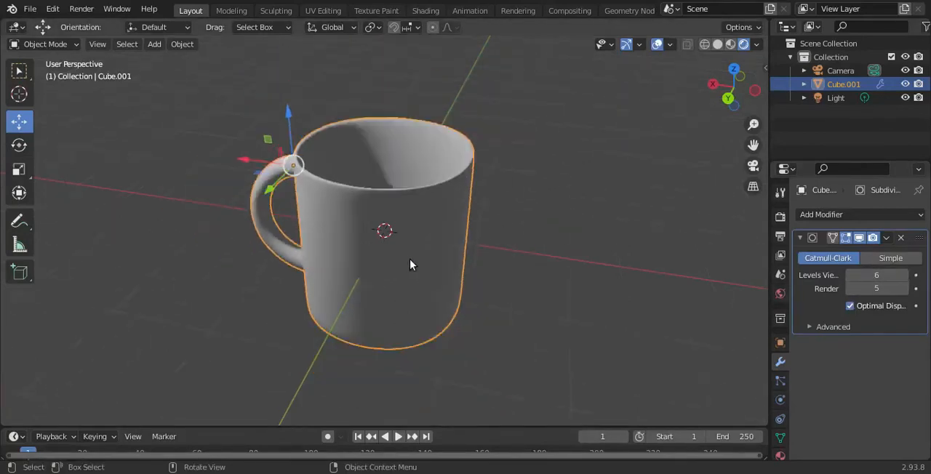
drag(725, 109, 881, 471)
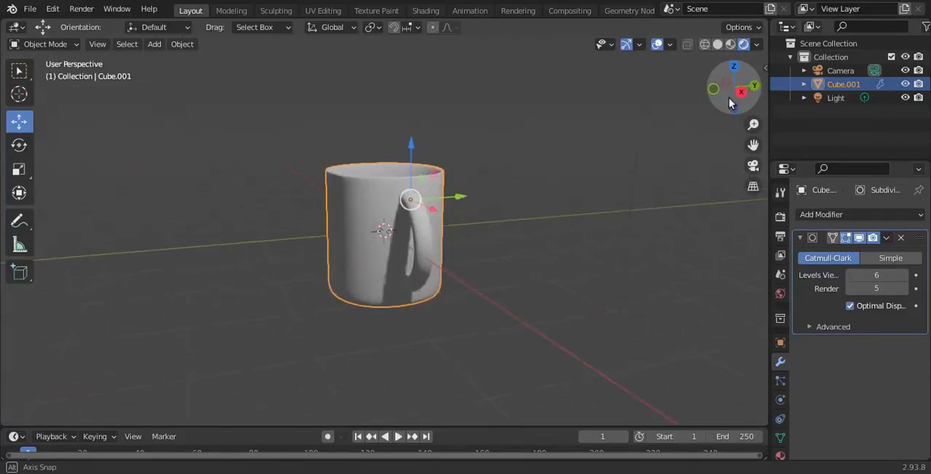
- Change the scene's light to a Sun light and set its strength to 3
scroll(448, 177, down, 2)
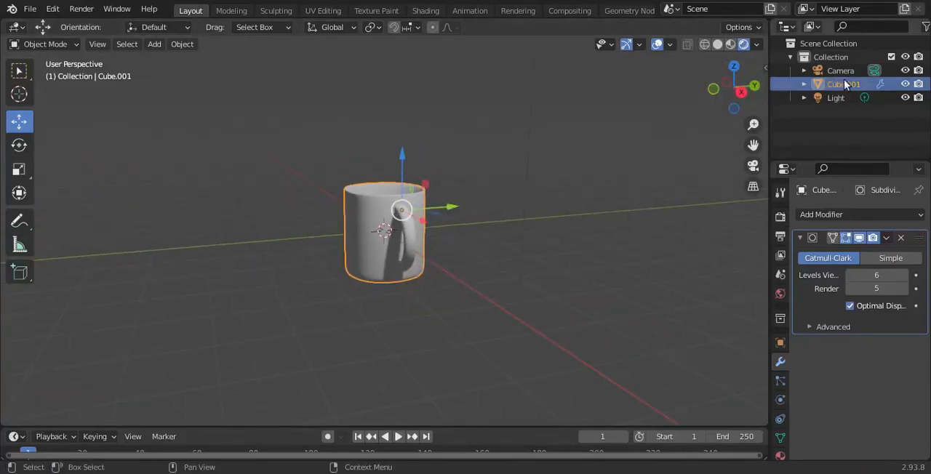
click(847, 97)
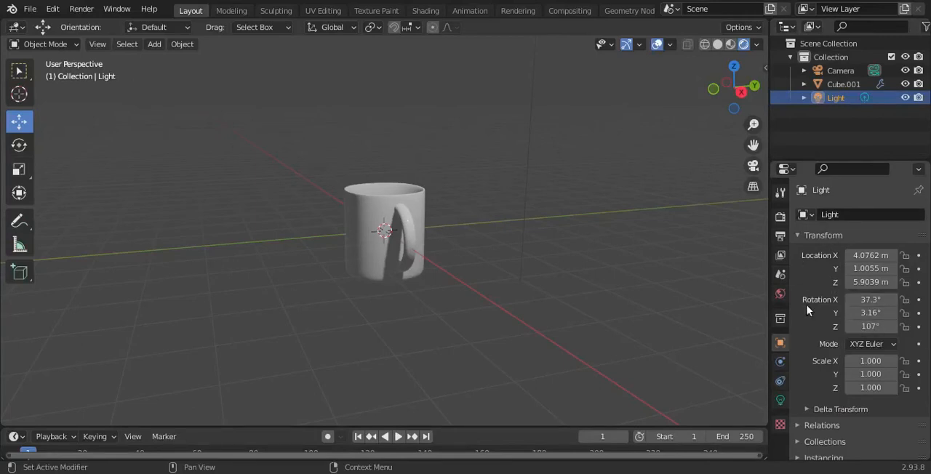
click(781, 274)
click(780, 294)
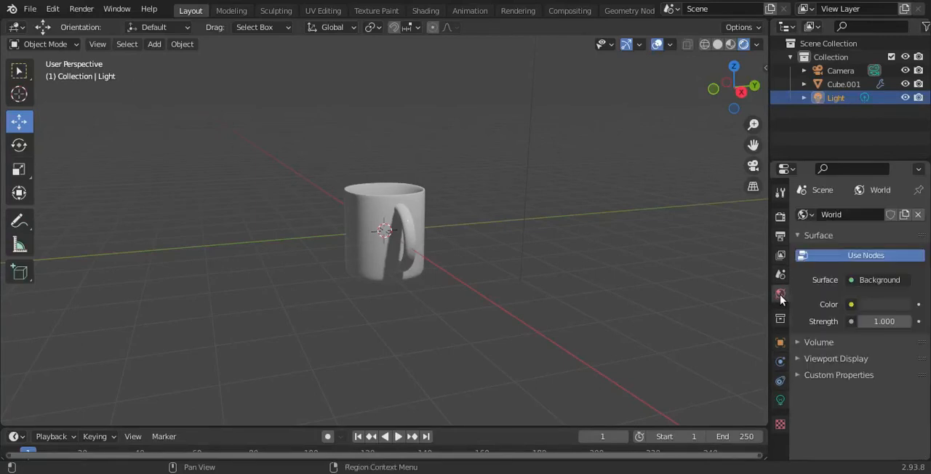
click(864, 97)
click(843, 271)
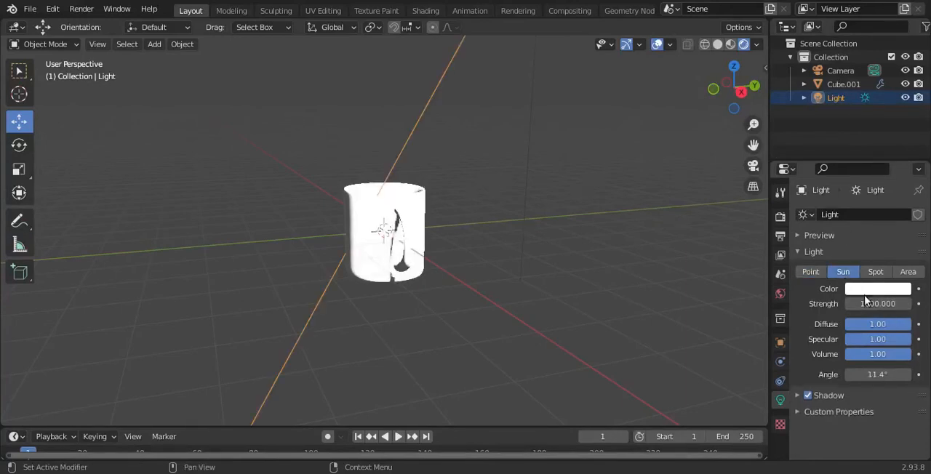
click(867, 304)
key(BackSpace)
text(1)
key(Return)
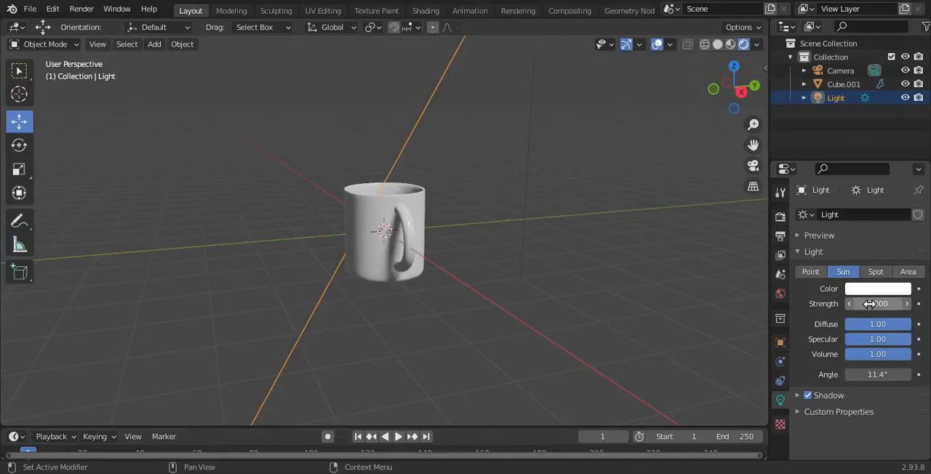
- Add a plane scaled up into a wide floor around the mug and lower it to the mug's base
drag(747, 90, 715, 93)
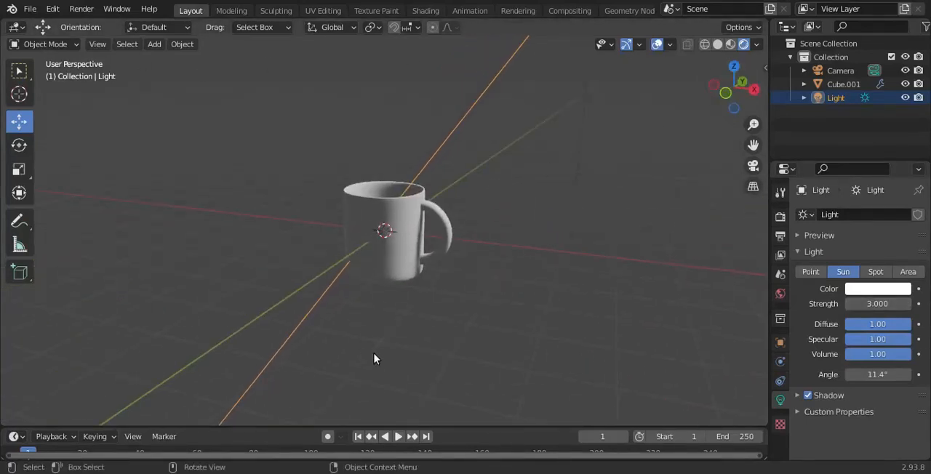
key(shift+a)
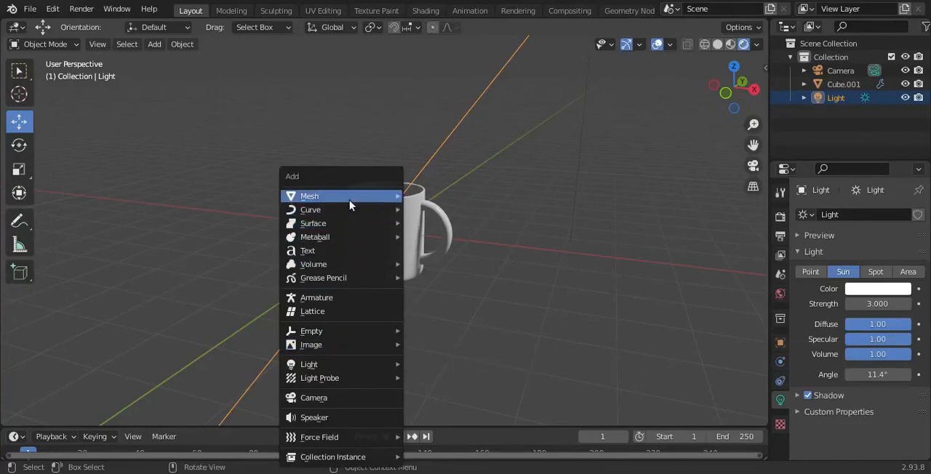
mouse_move(349, 199)
click(444, 196)
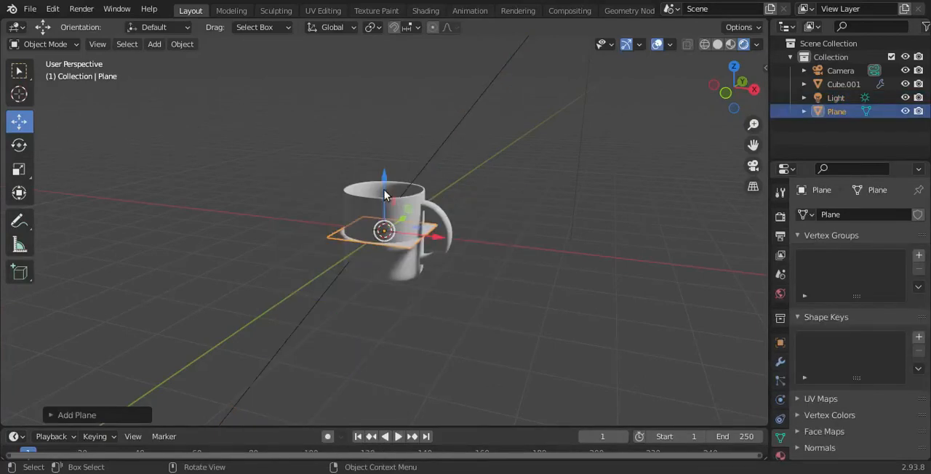
key(s)
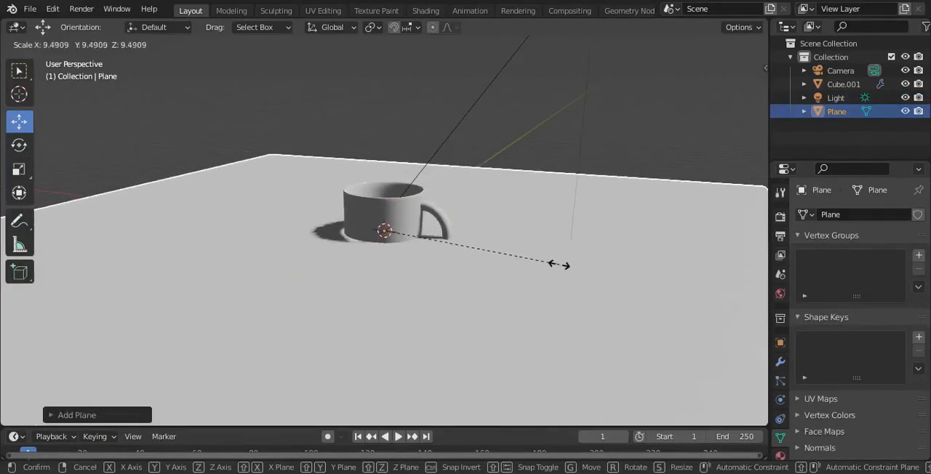
click(477, 244)
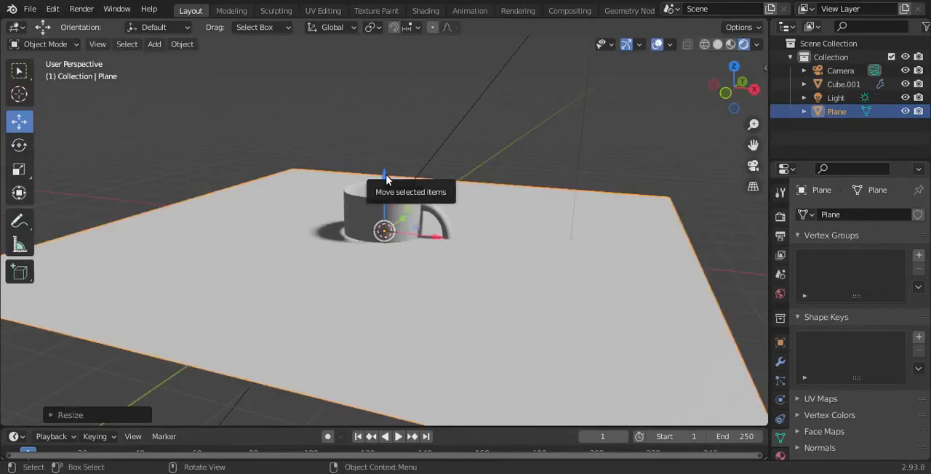
drag(386, 179, 385, 218)
click(492, 167)
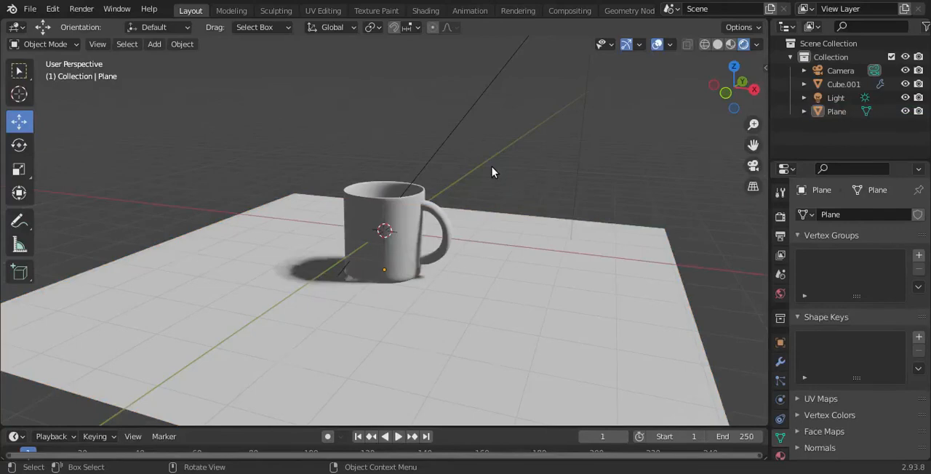
- Hide the viewport overlays and inspect the mug and its shadow on the floor from several sides
scroll(492, 166, up, 4)
drag(720, 87, 487, 88)
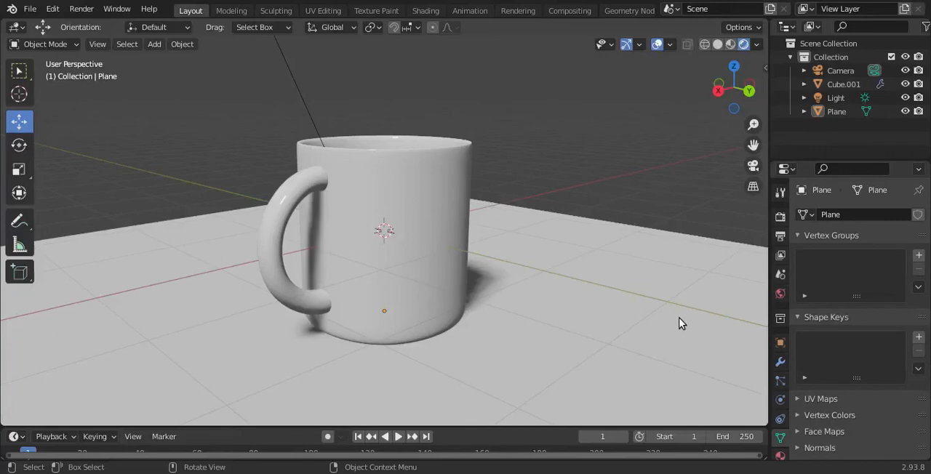
scroll(513, 282, down, 1)
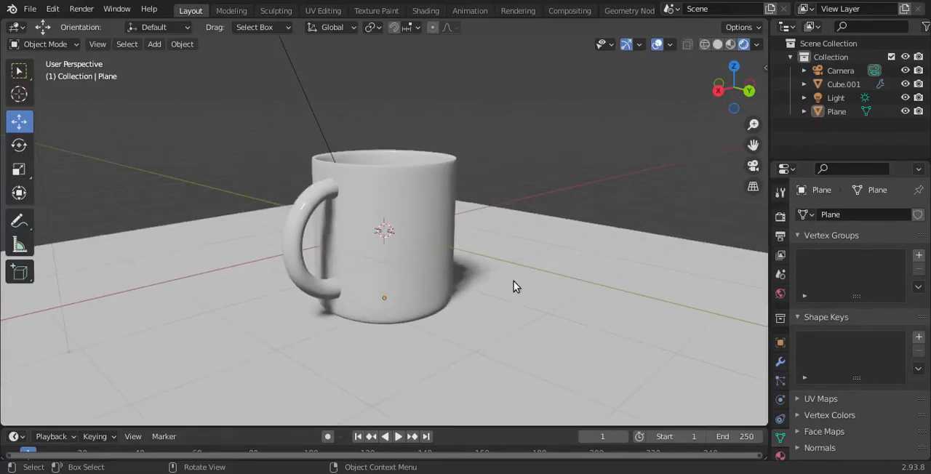
drag(749, 97, 682, 68)
click(655, 46)
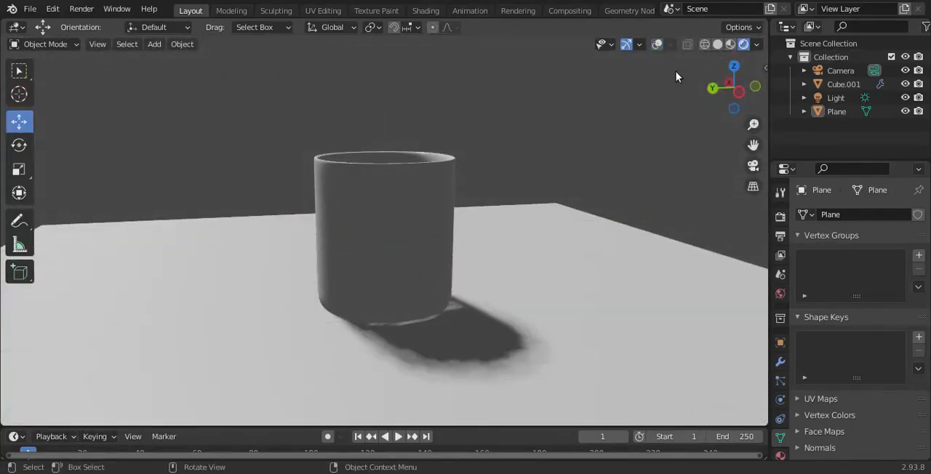
drag(735, 87, 927, 82)
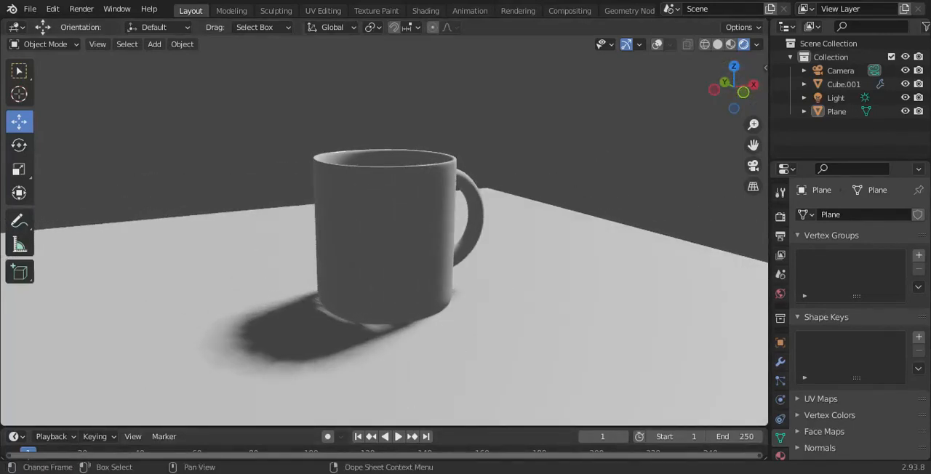